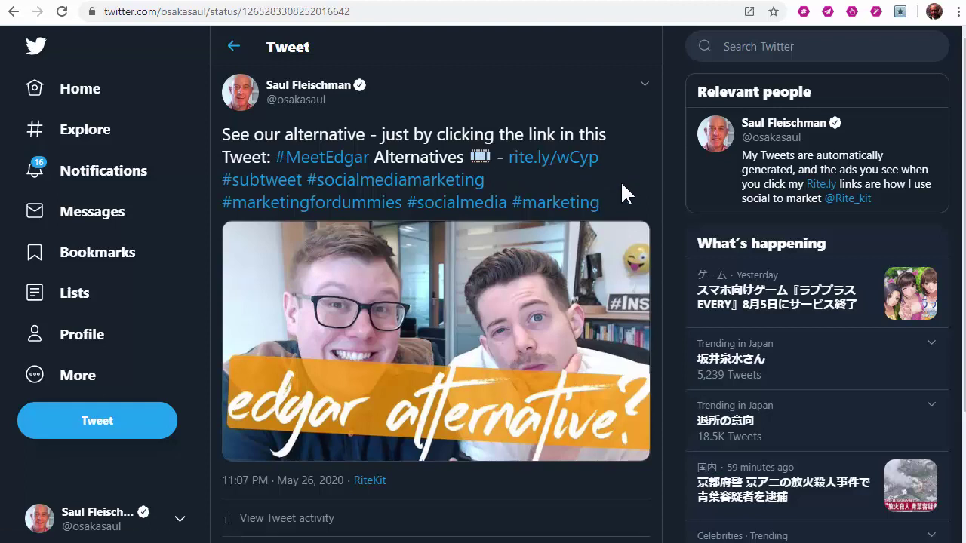
- Highlight the opening text of the MeetEdgar alternatives tweet and open its Rite.ly link
left_click_drag(223, 134, 464, 157)
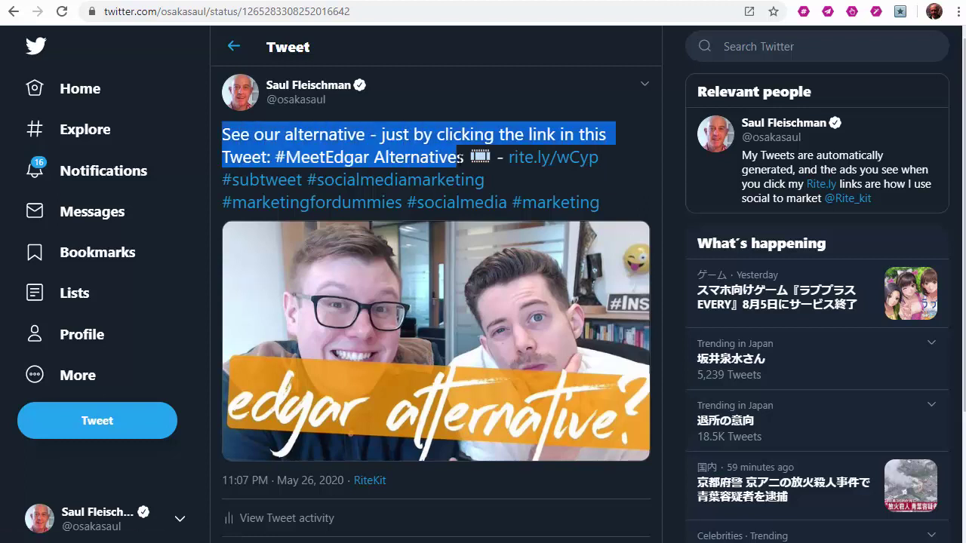
left_click(546, 160)
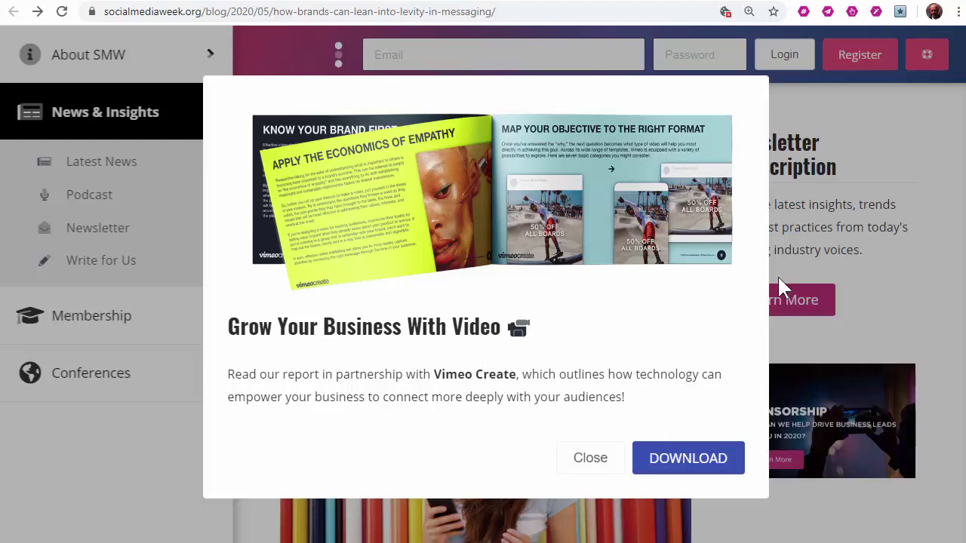
- Dismiss the Vimeo Create report popup and bring up the article's social sharing options
left_click(596, 461)
scroll(588, 382, "down", 1)
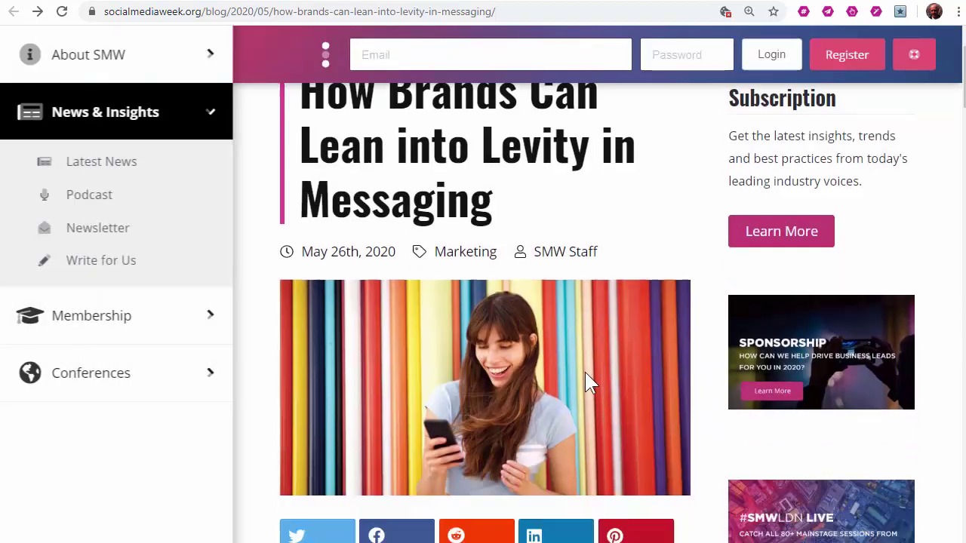
scroll(584, 372, "down", 5)
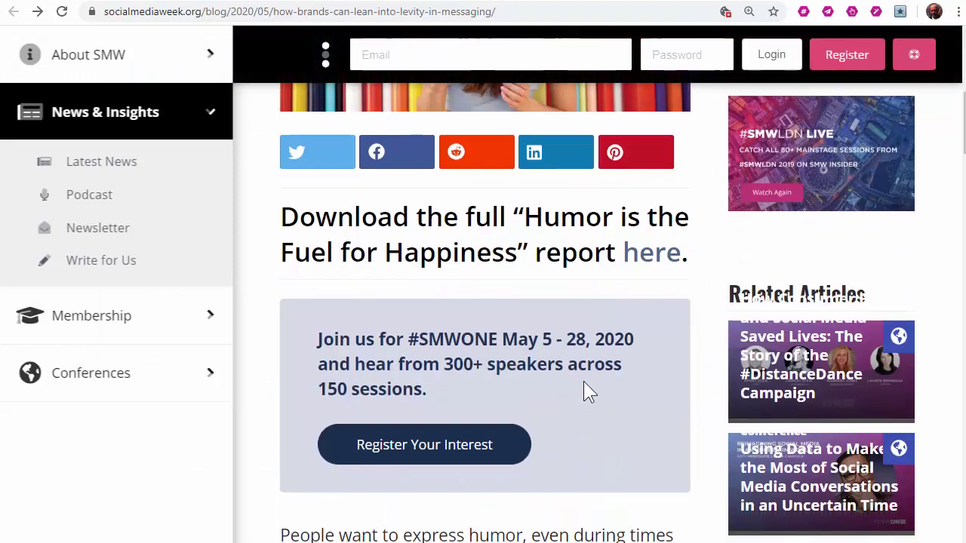
- Open the article's Twitter share window to inspect its default post text, and close it without tweeting
left_click(313, 160)
left_click_drag(819, 234, 613, 79)
left_click(513, 222)
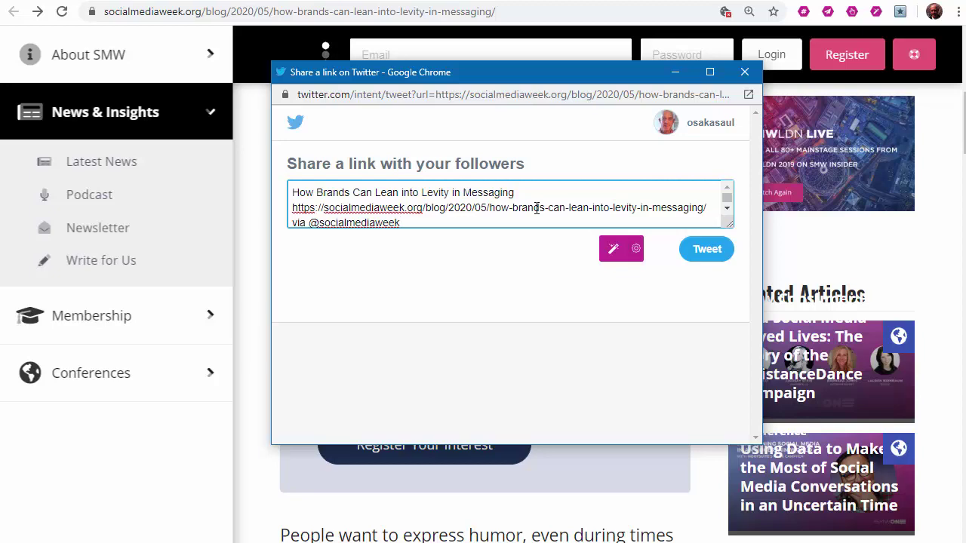
left_click(745, 72)
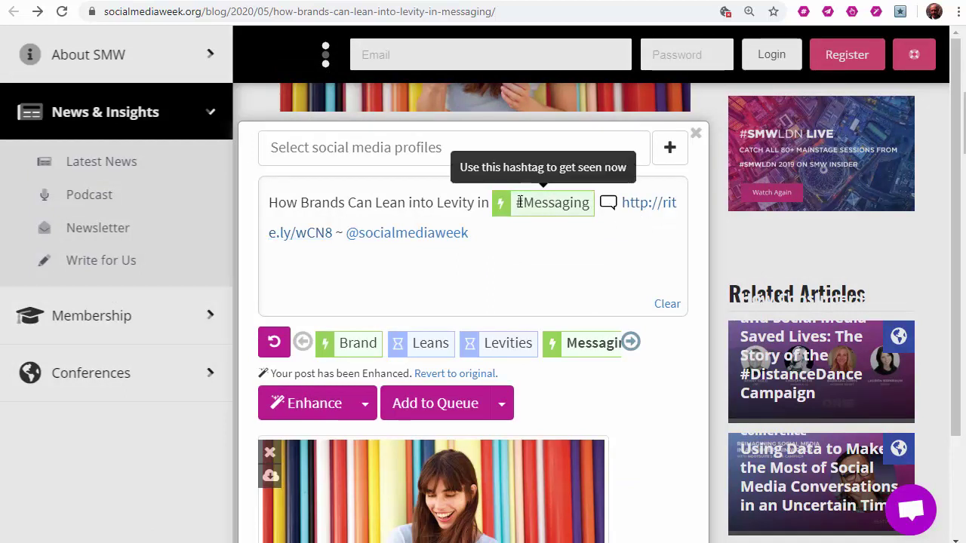
- Turn the words Brands and Levity into hashtags in the post text
left_click(304, 203)
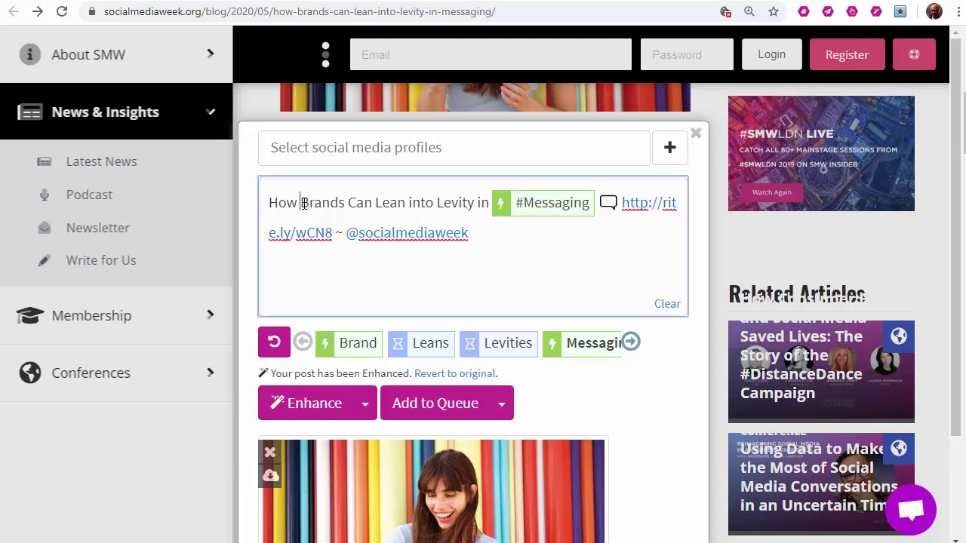
type("#")
left_click(473, 206)
type("#")
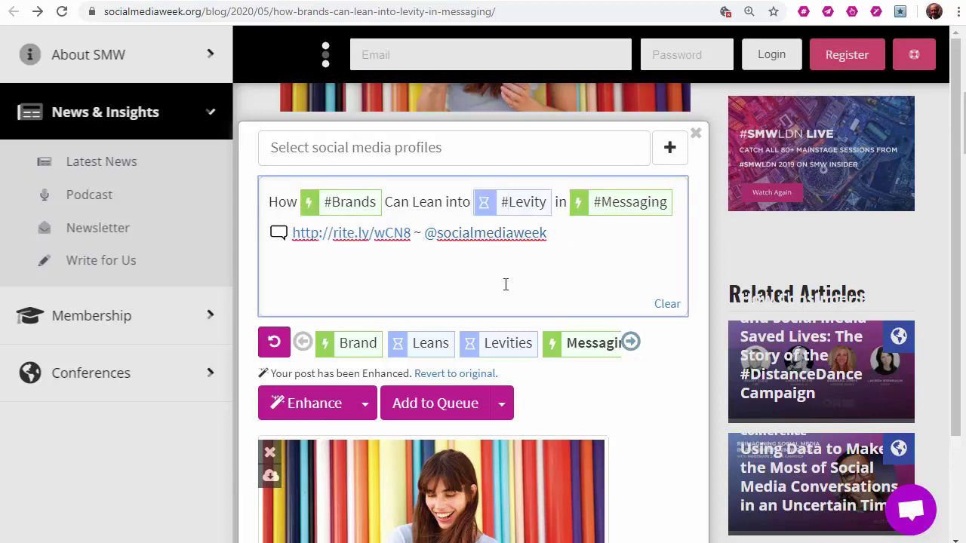
- Look up the hashtags associated with #Levity in the post
left_click(274, 342)
left_click(509, 202)
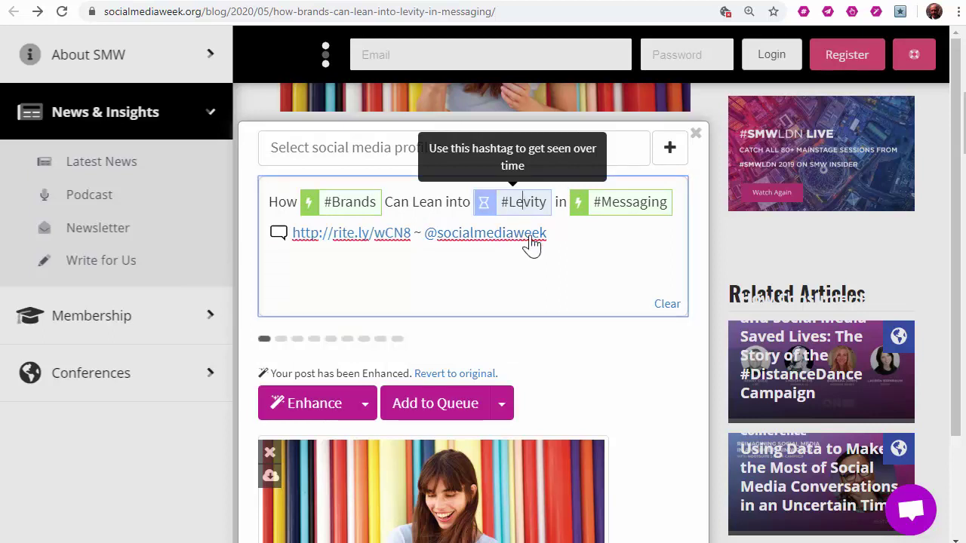
left_click(379, 343)
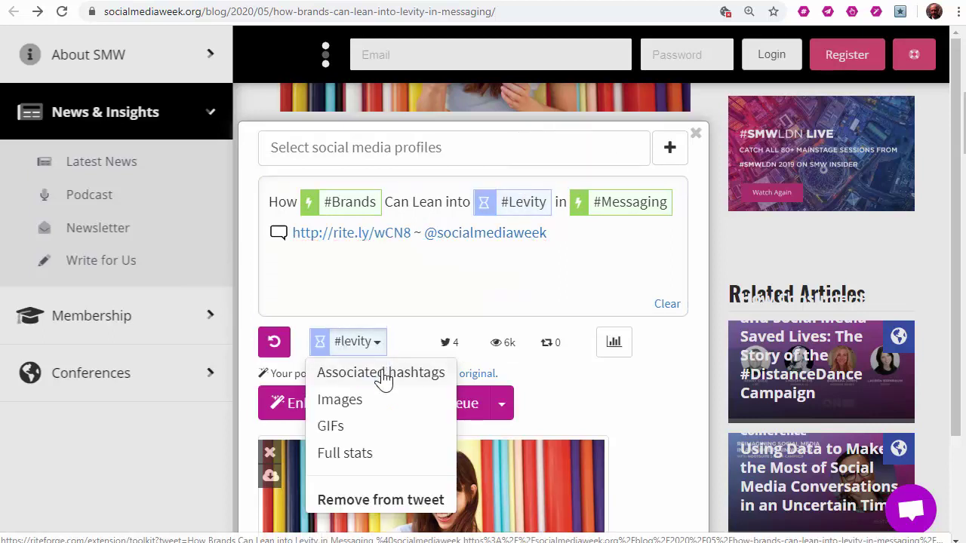
left_click(385, 376)
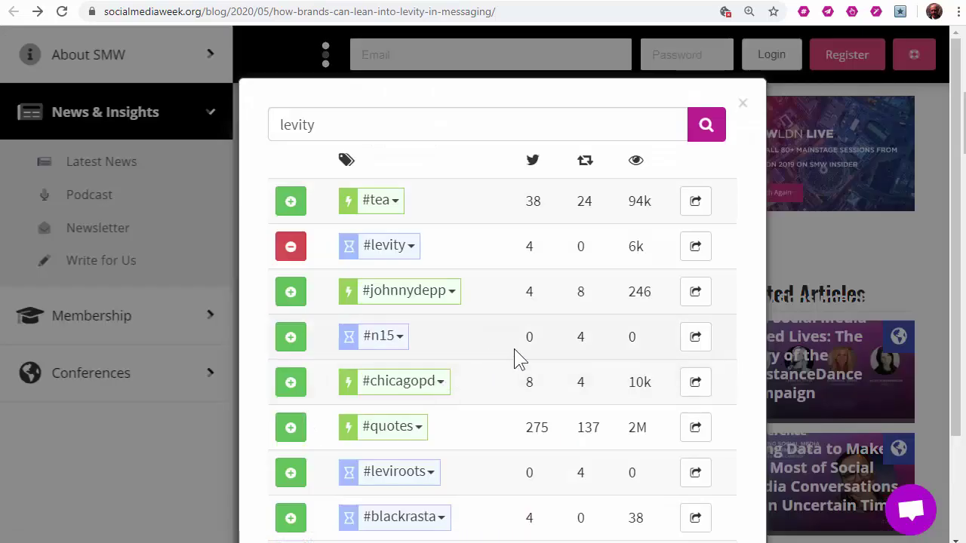
- Search the hashtag suggestions for humor, and close the list without adding any
left_click_drag(317, 125, 233, 124)
type("humor")
key("Return")
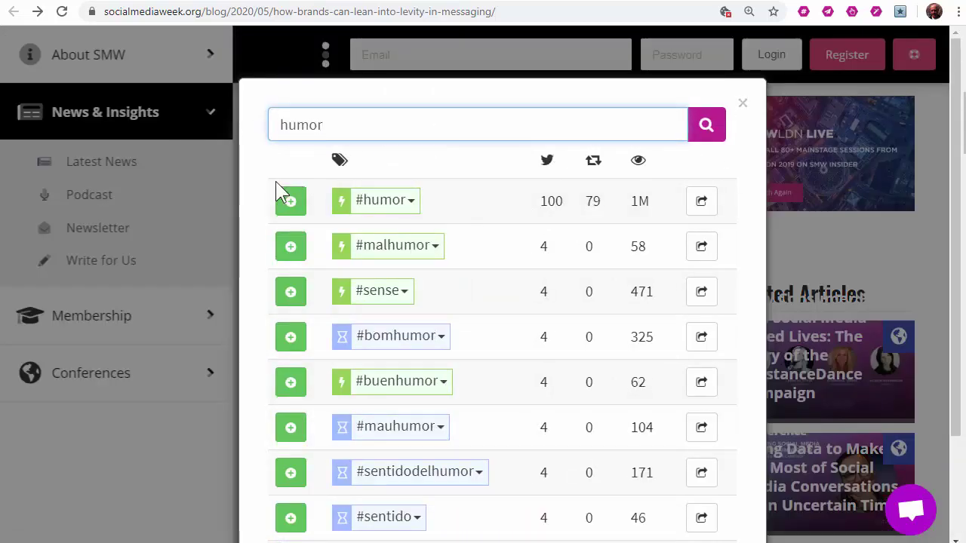
left_click(743, 105)
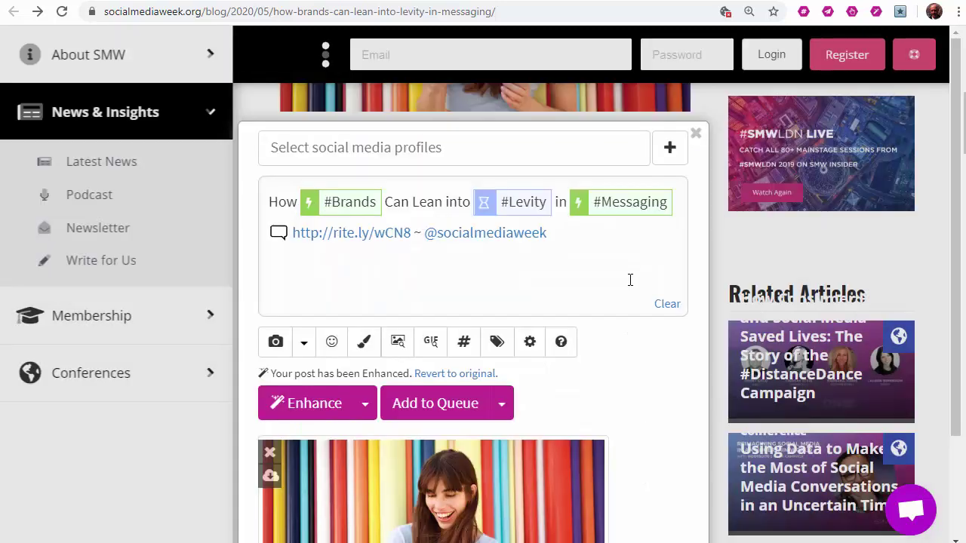
- Select the shortened Rite.ly link in the post and preview its 3-second video ad
left_click(365, 240)
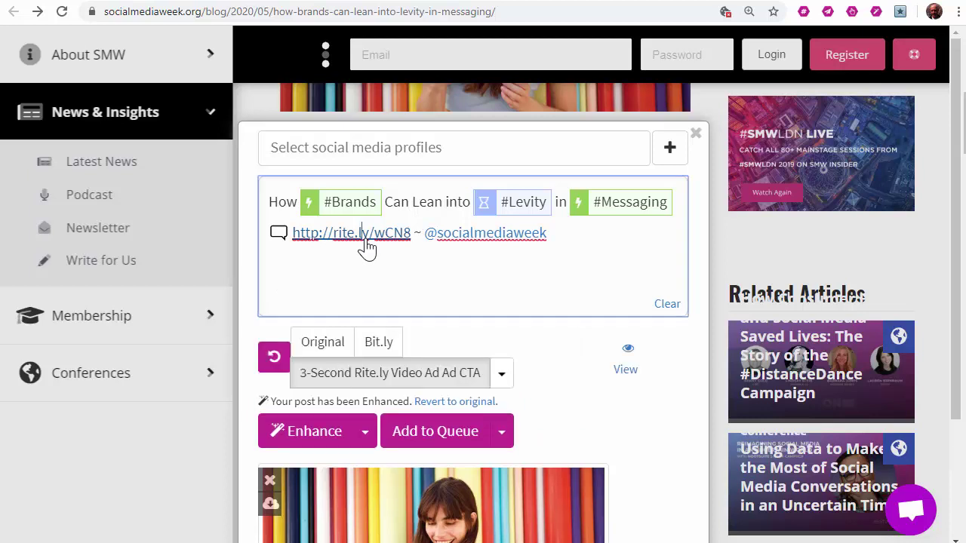
left_click(626, 371)
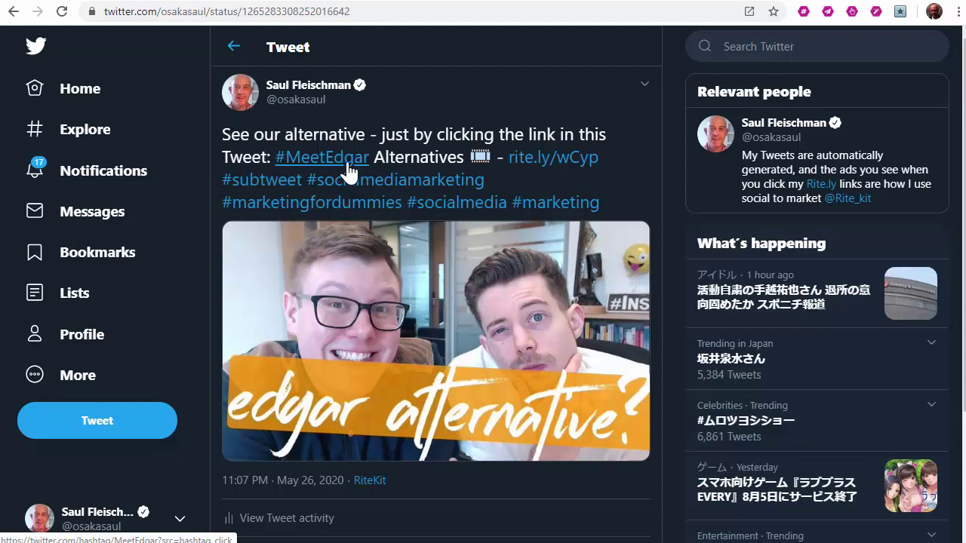
- Open the rite.ly/wCyp link in the tweet to view its ad, and return to the article with the composer
left_click(549, 158)
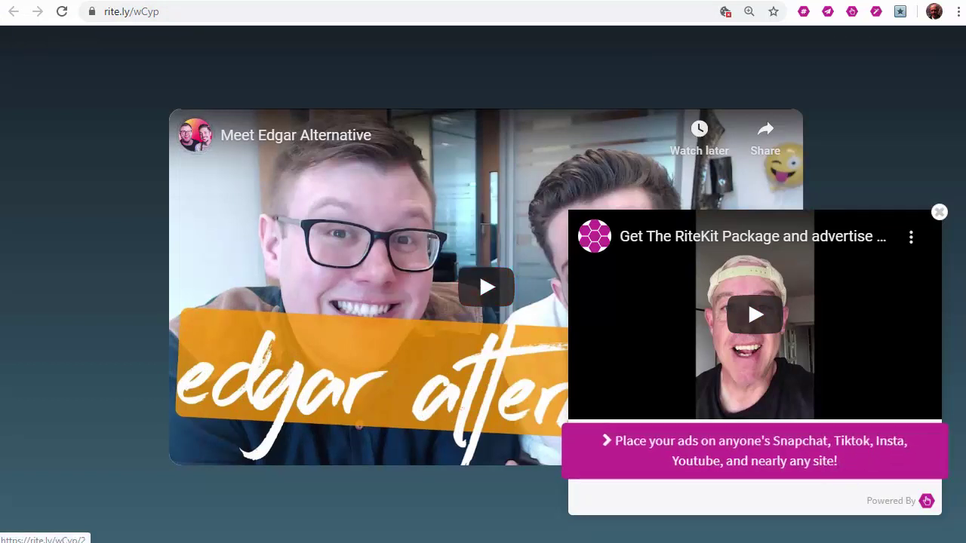
key("ctrl+Tab")
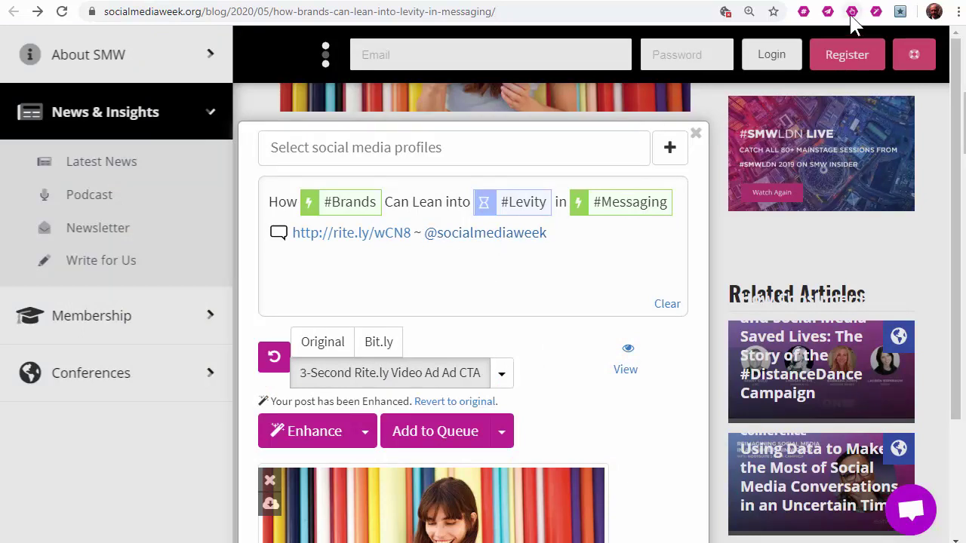
- Close the post composer and highlight the article's headline
left_click(696, 135)
scroll(478, 334, "up", 5)
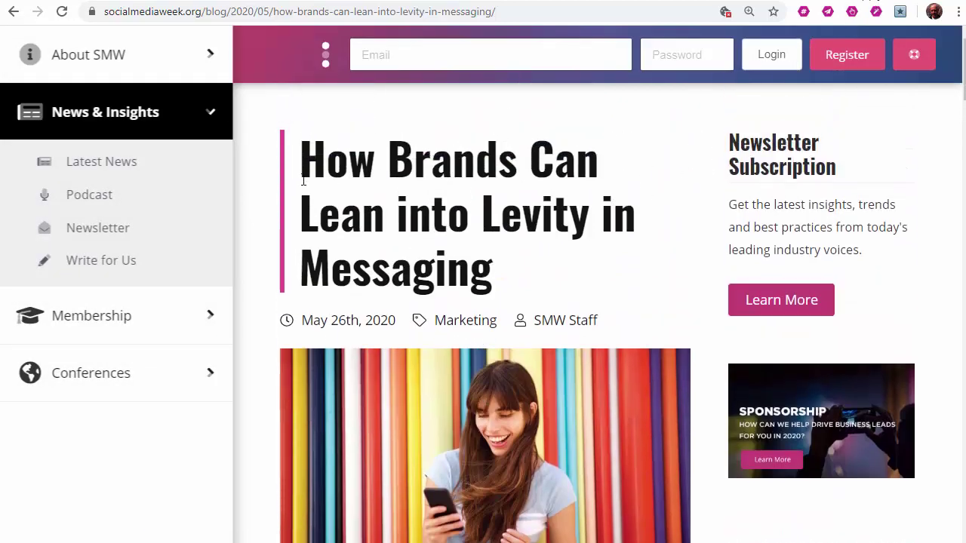
left_click_drag(333, 179, 498, 280)
left_click(526, 285)
- Share the first sentence of the article's body with RiteForge as an image from the Orange Circles template
scroll(522, 283, "down", 10)
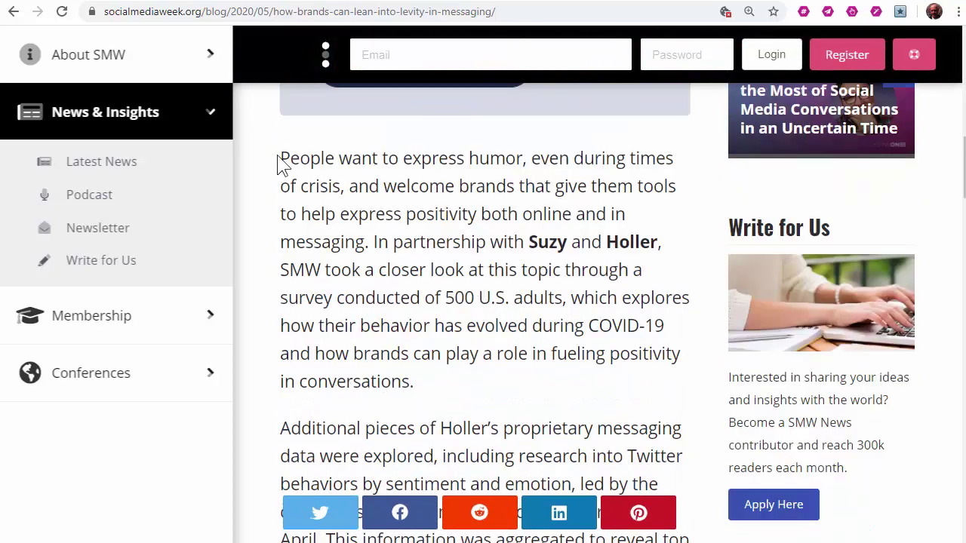
left_click_drag(280, 160, 369, 240)
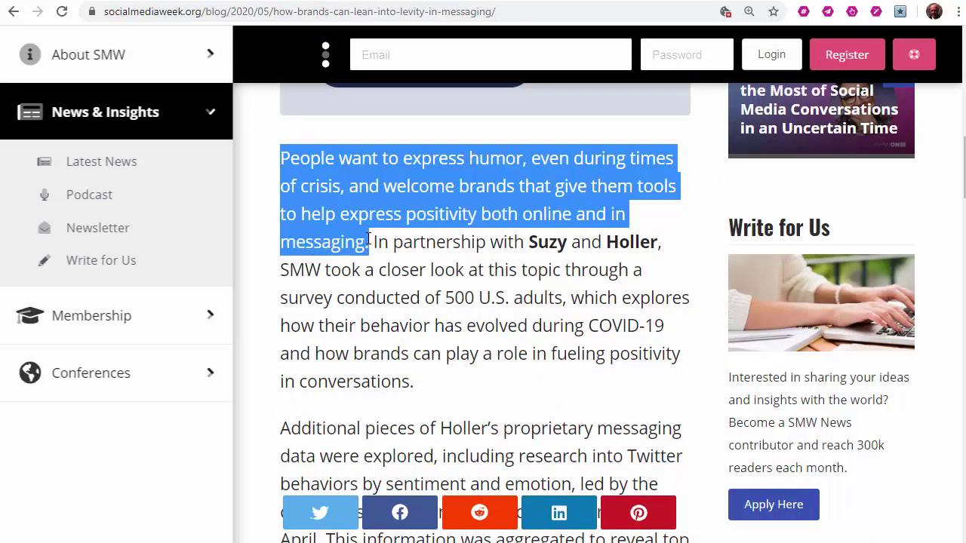
right_click(447, 173)
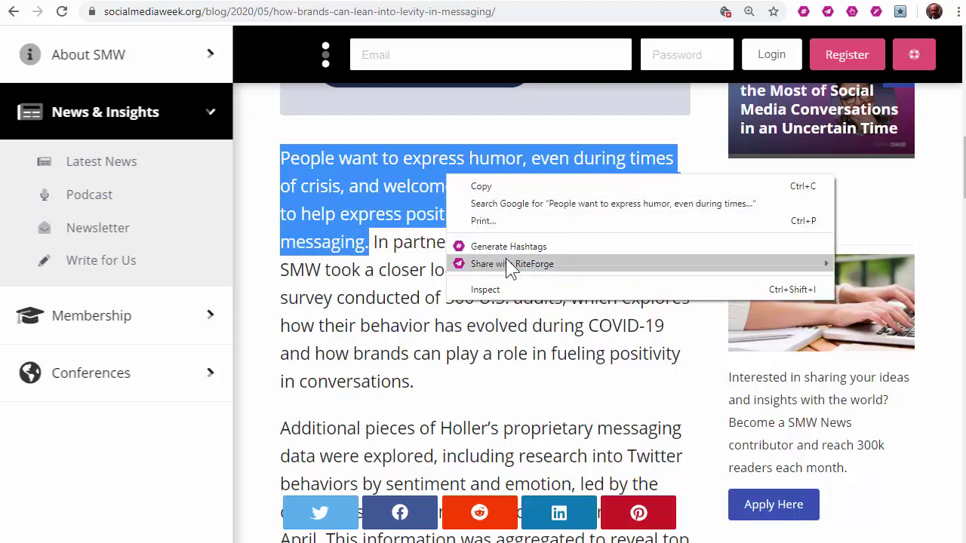
mouse_move(505, 261)
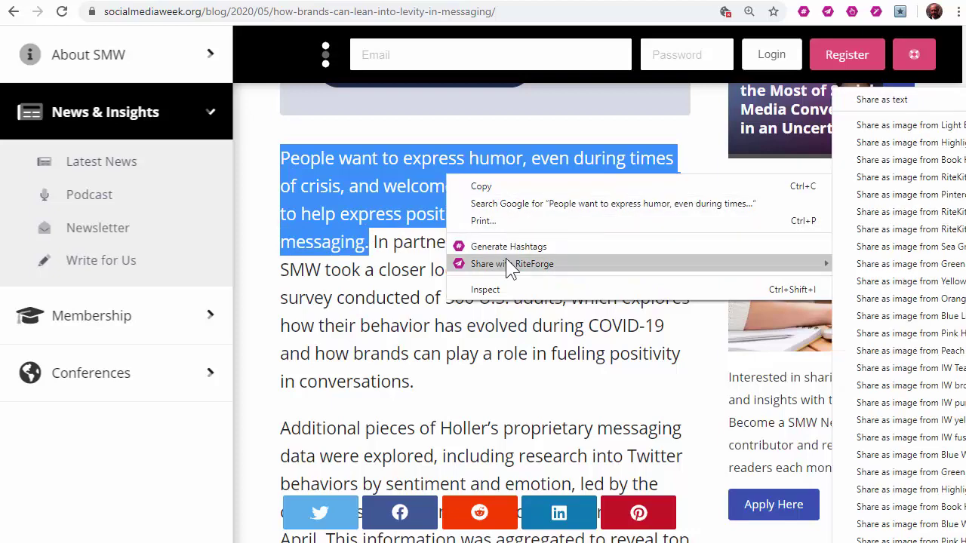
left_click(923, 300)
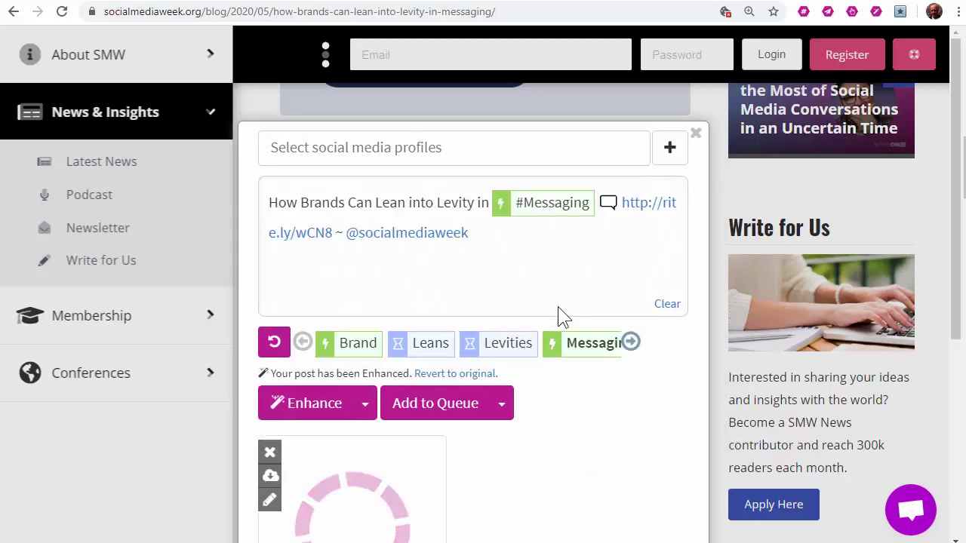
- Remove the last emoji from the quote image's text and save the image
scroll(532, 338, "down", 5)
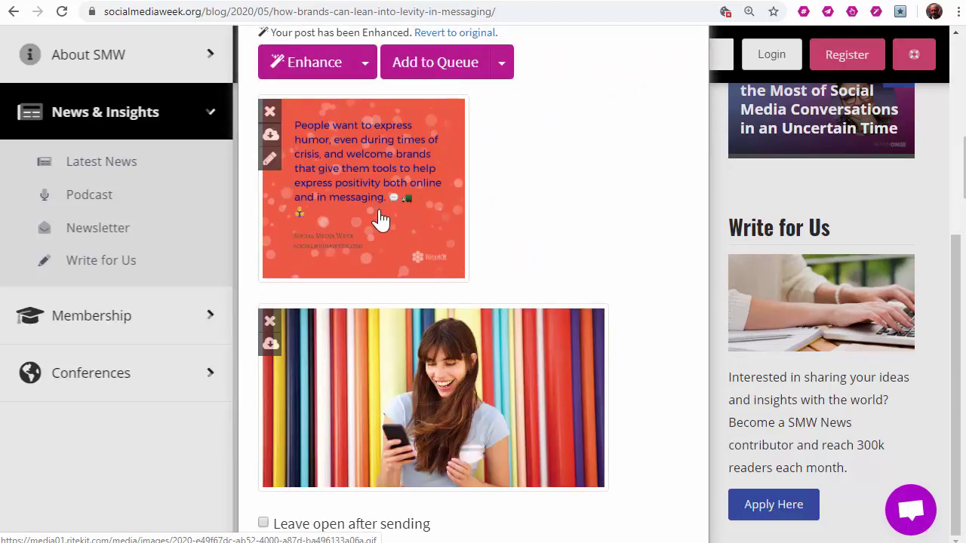
left_click(281, 165)
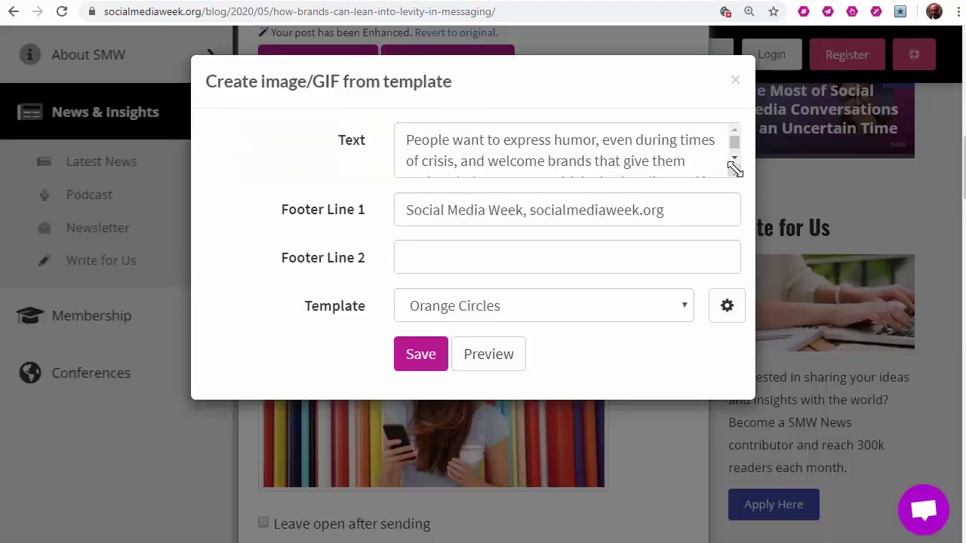
left_click_drag(733, 168, 734, 273)
left_click(489, 203)
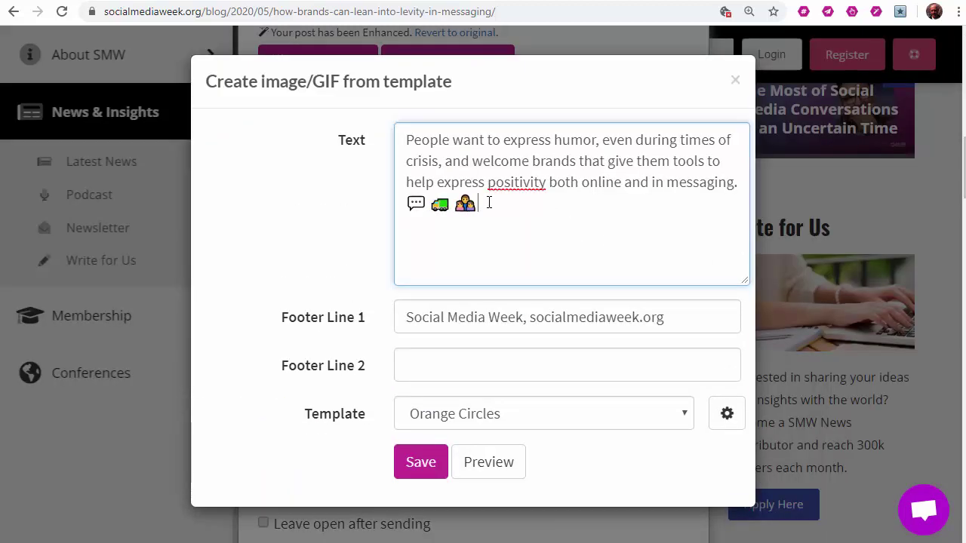
key("BackSpace")
left_click(455, 308)
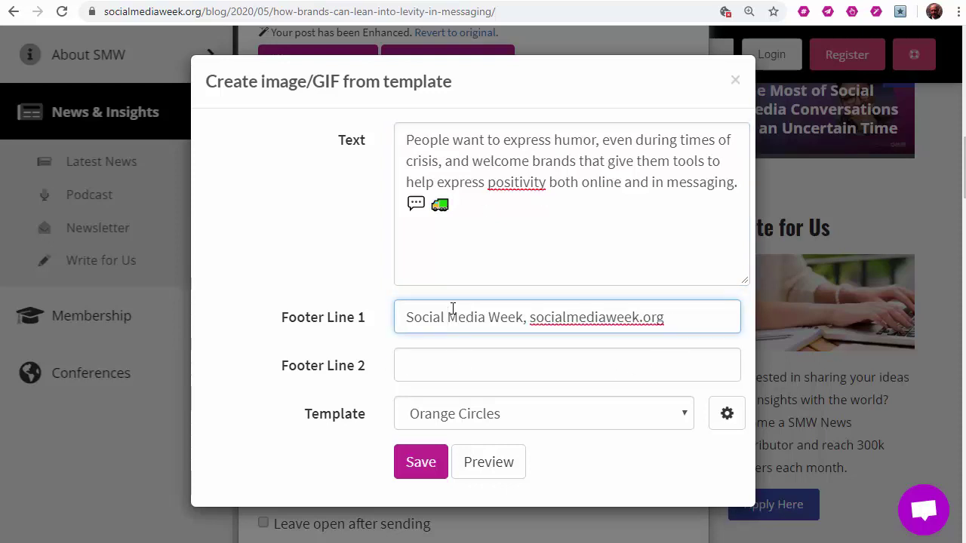
left_click(421, 468)
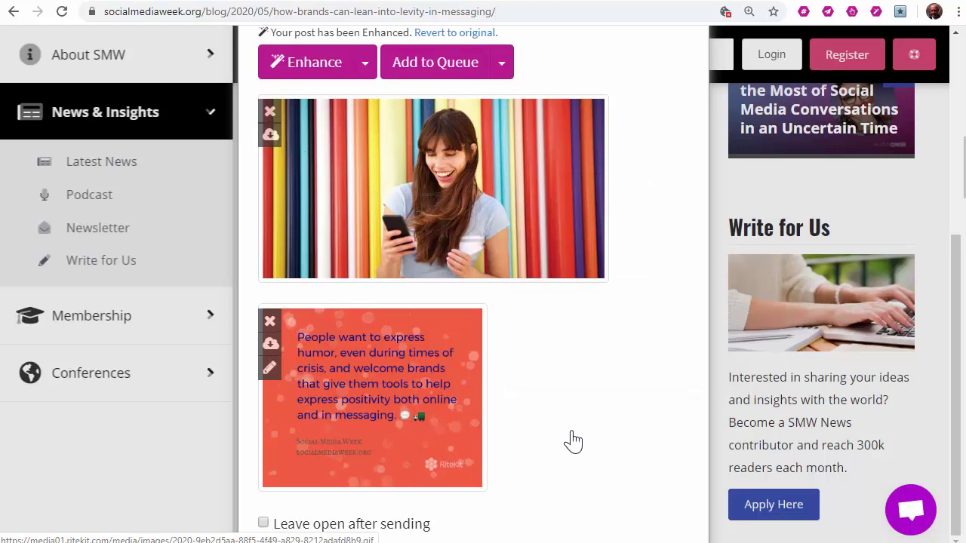
- Remove the article's photo from the post's attached images
scroll(320, 249, "up", 1)
left_click(269, 156)
scroll(496, 395, "up", 3)
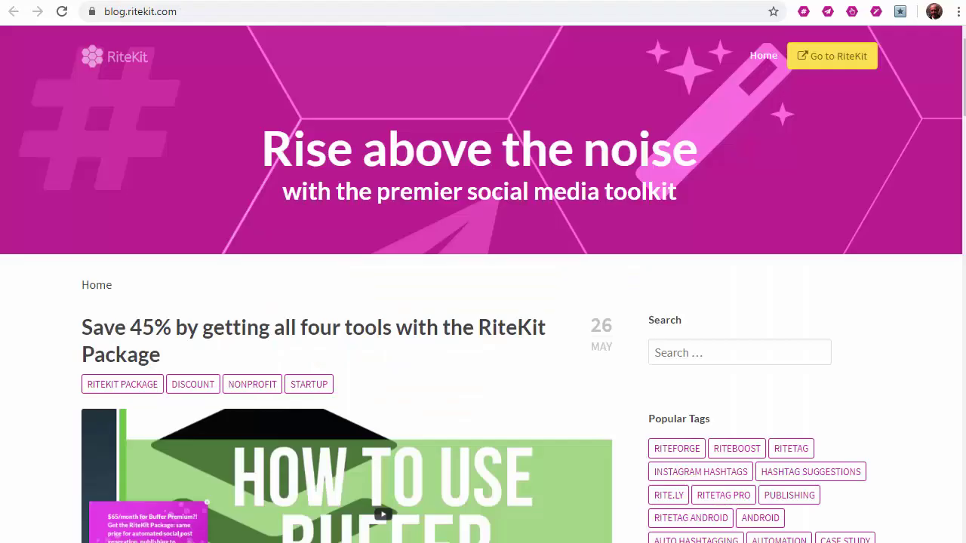
- Open the "Save 45% by getting all four tools with the RiteKit Package" article, check its RiteForge post, and close the composer
left_click(540, 321)
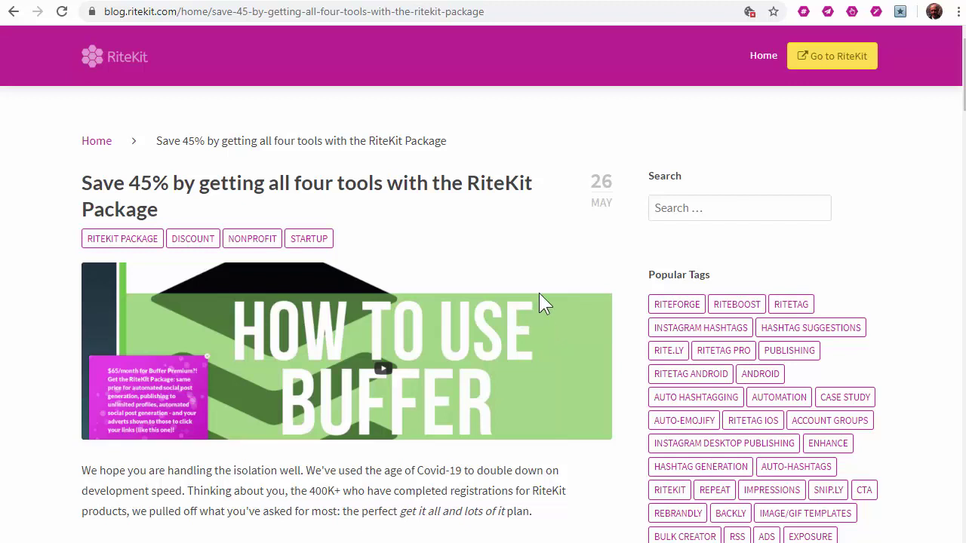
left_click(828, 11)
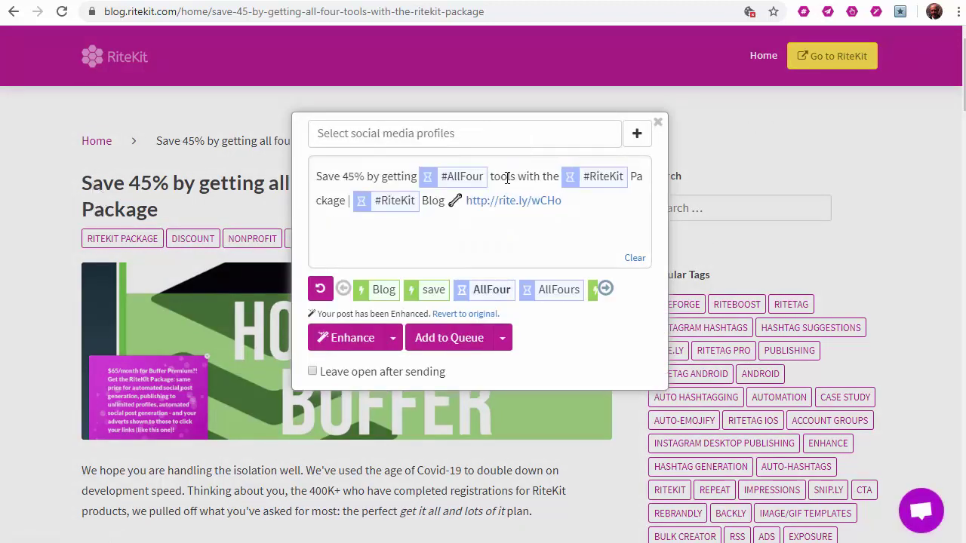
left_click(658, 123)
- Share the first two sentences under the non-profits heading as an image from the Pink Highlight template and enlarge the image
scroll(446, 325, "down", 4)
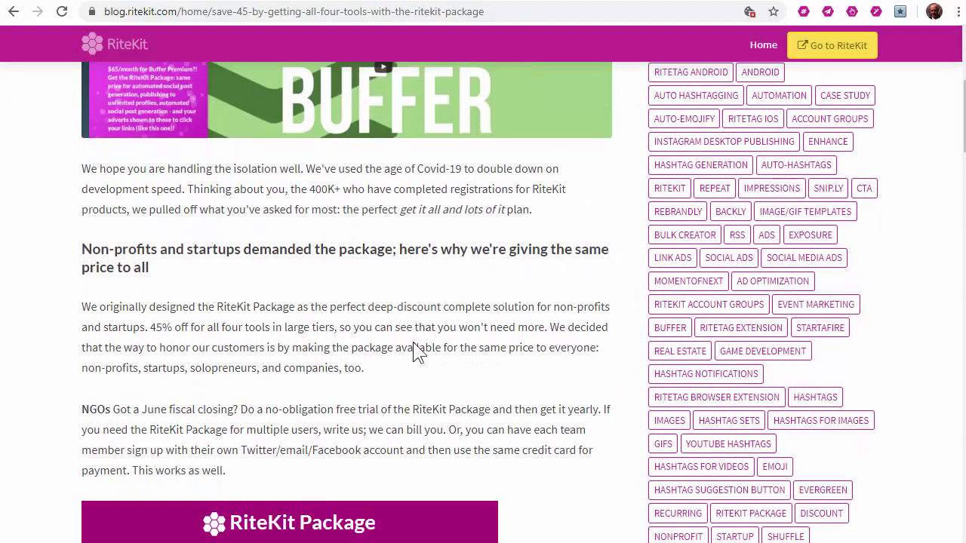
left_click_drag(81, 306, 547, 327)
right_click(415, 312)
mouse_move(450, 400)
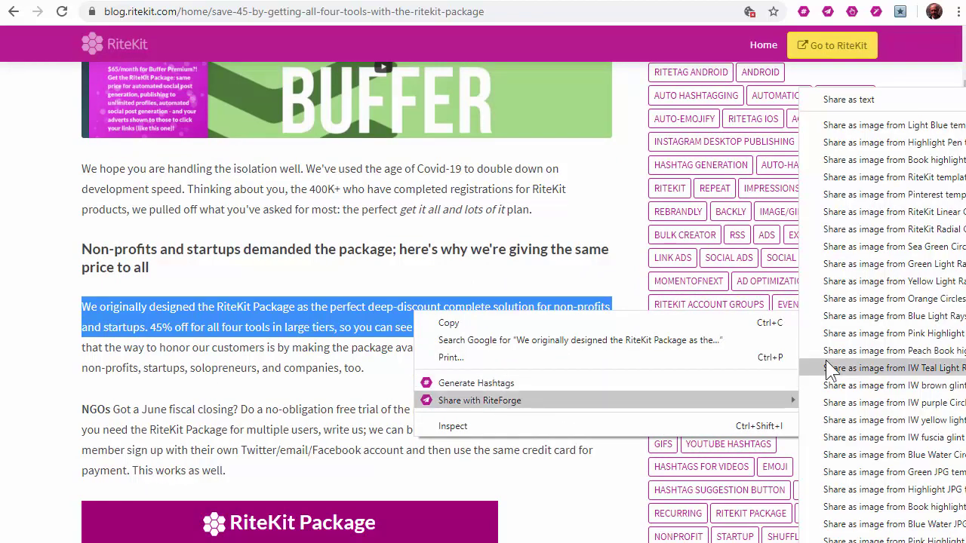
left_click(855, 337)
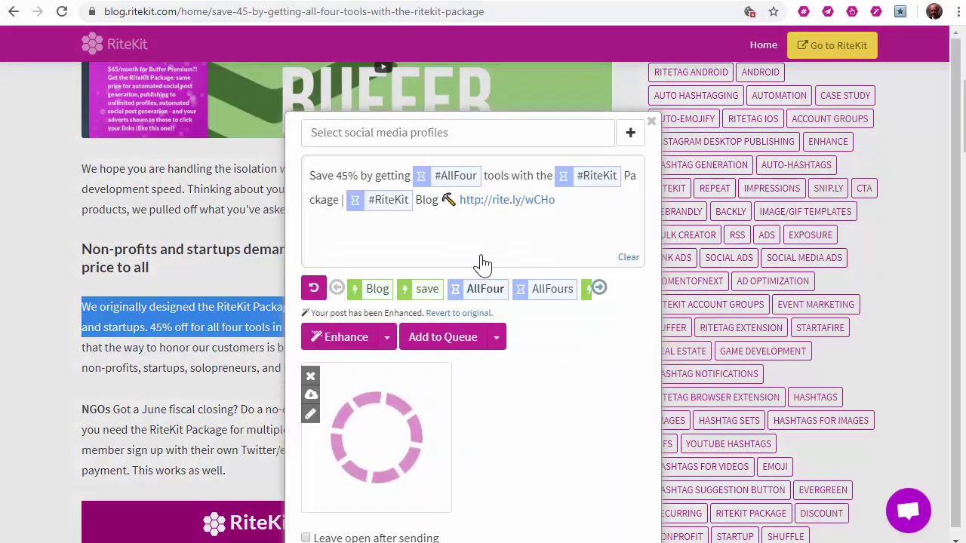
left_click(445, 434)
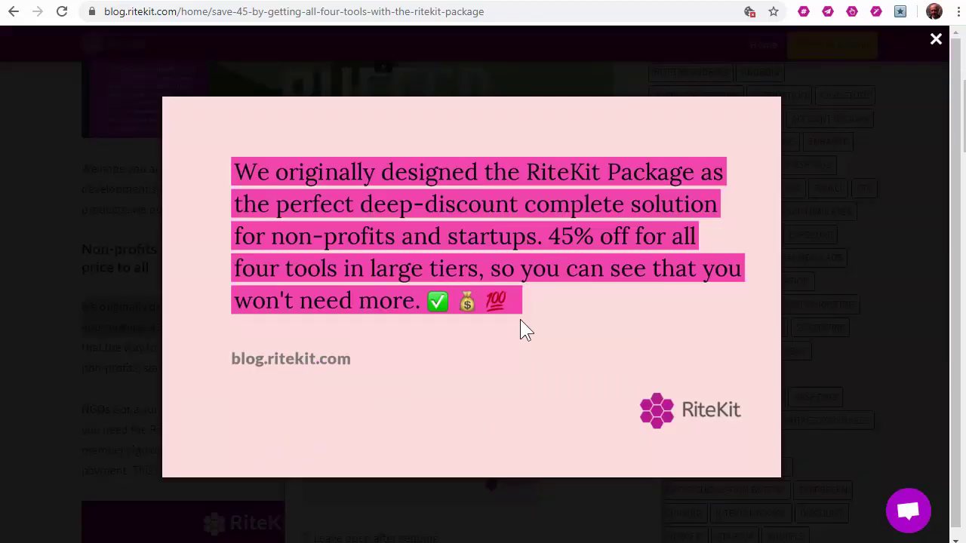
- Close the enlarged image and select the ritely Twitter profile for the post
left_click(935, 40)
scroll(407, 428, "down", 1)
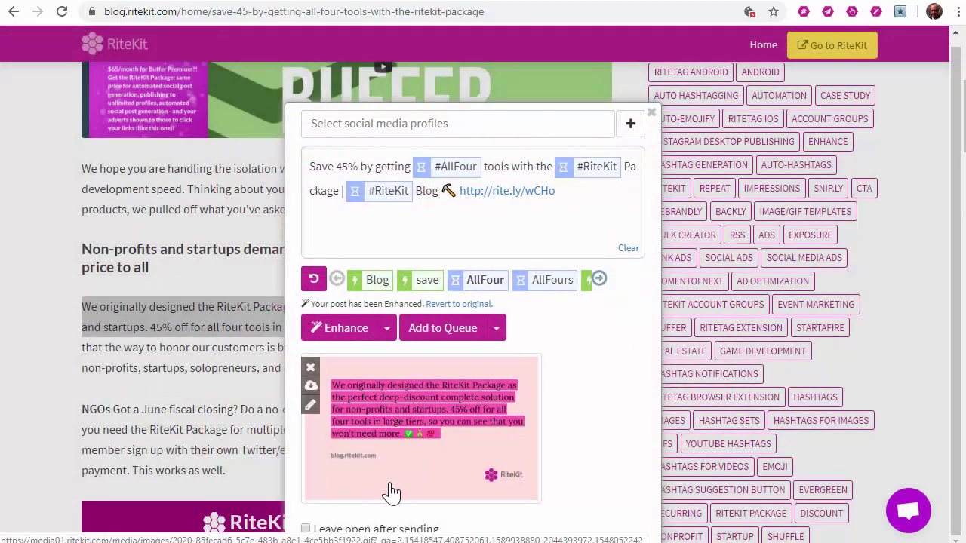
left_click(422, 125)
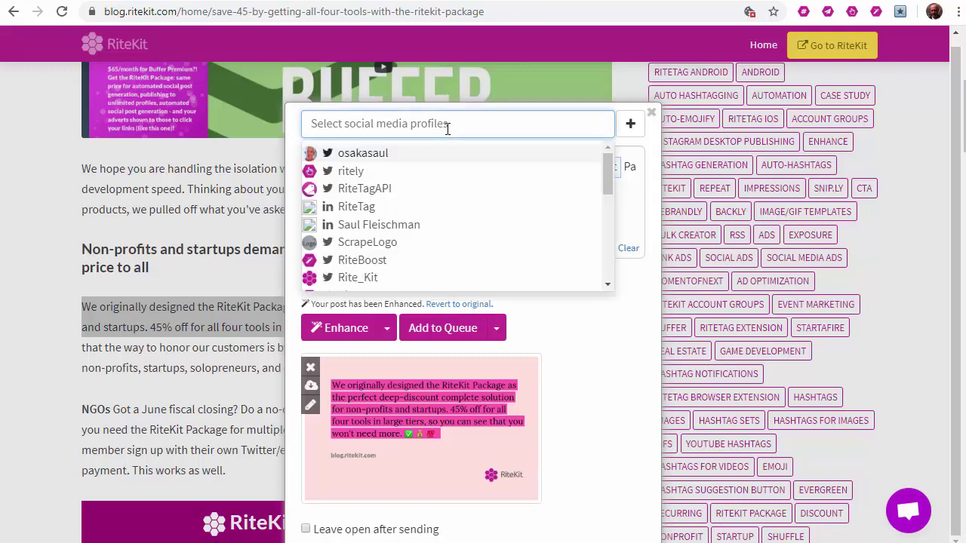
left_click(357, 173)
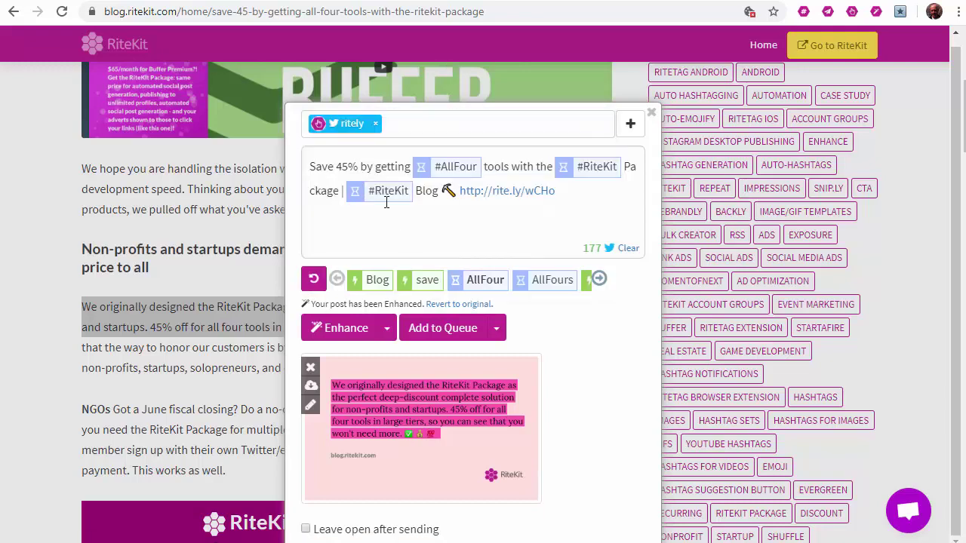
left_click(313, 279)
- Set a custom schedule for the post that repeats daily, every 3 days, until 10 repeats, and close the scheduler
left_click(496, 328)
left_click(458, 378)
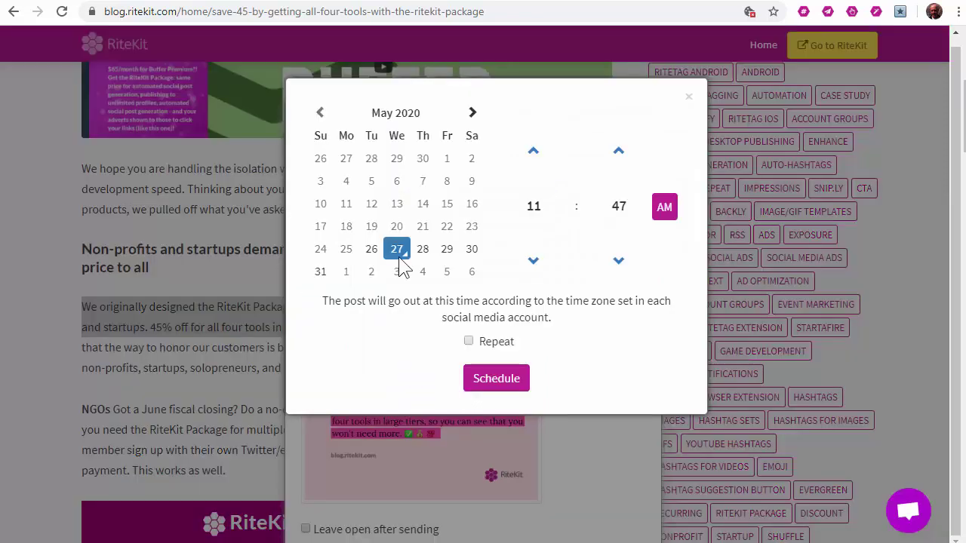
left_click(468, 341)
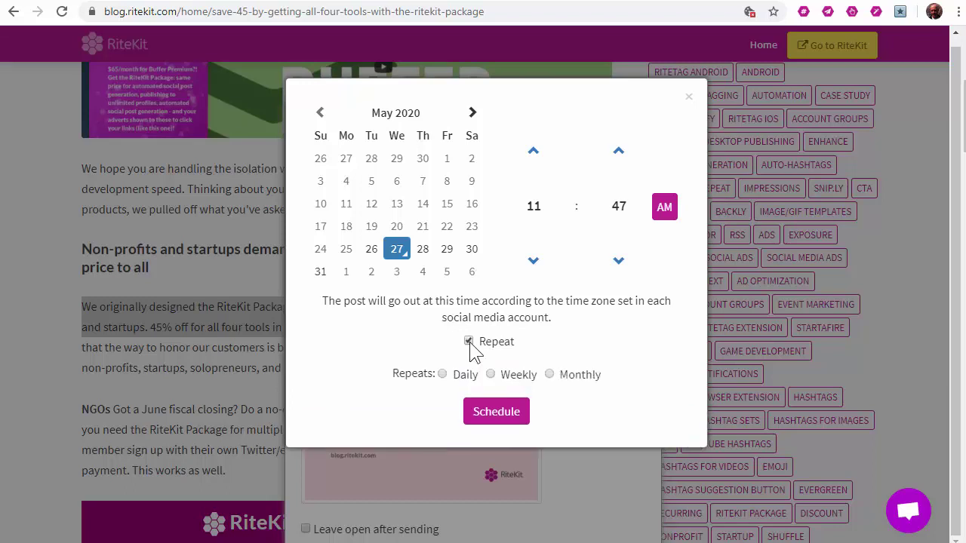
left_click(443, 373)
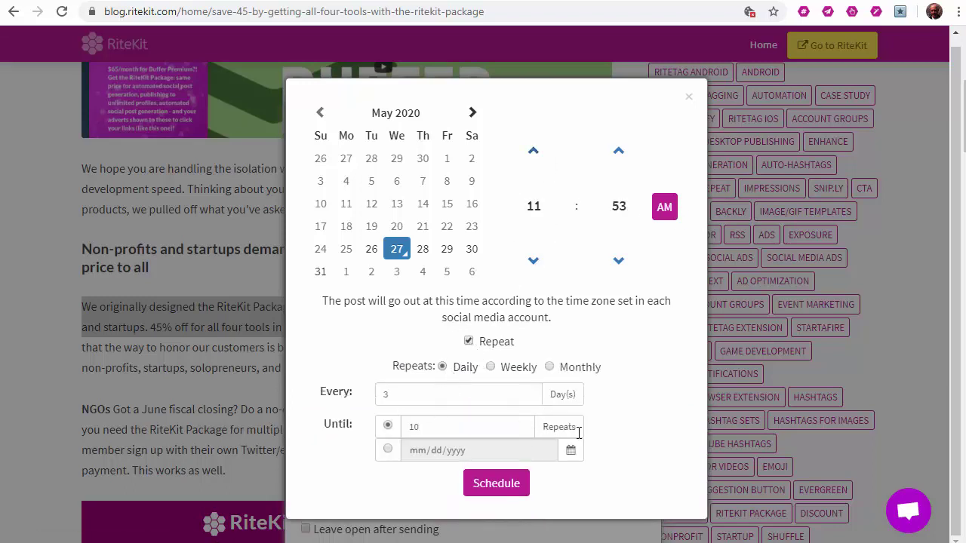
left_click(522, 424)
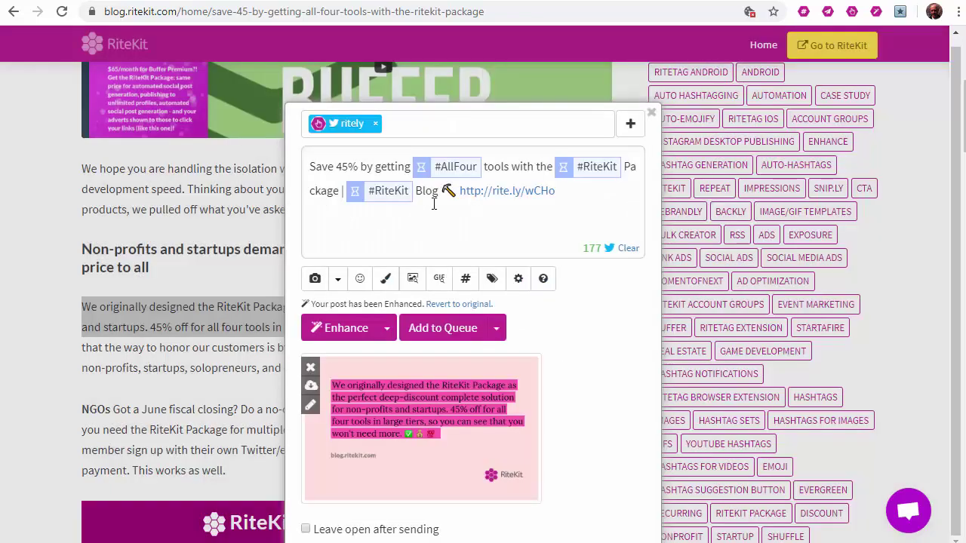
- Replace "#AllFour tools" in the post text with "All Four #socialtools"
left_click(456, 167)
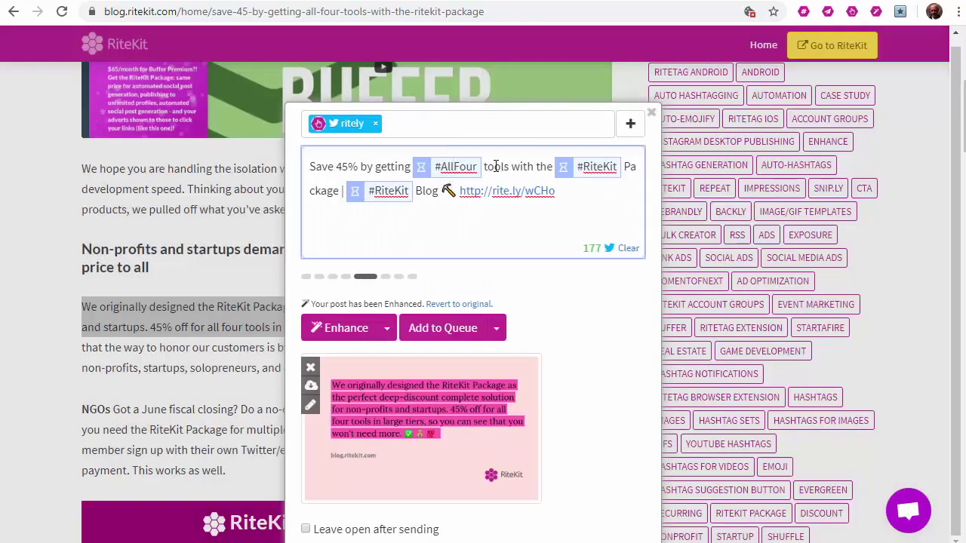
left_click(451, 167)
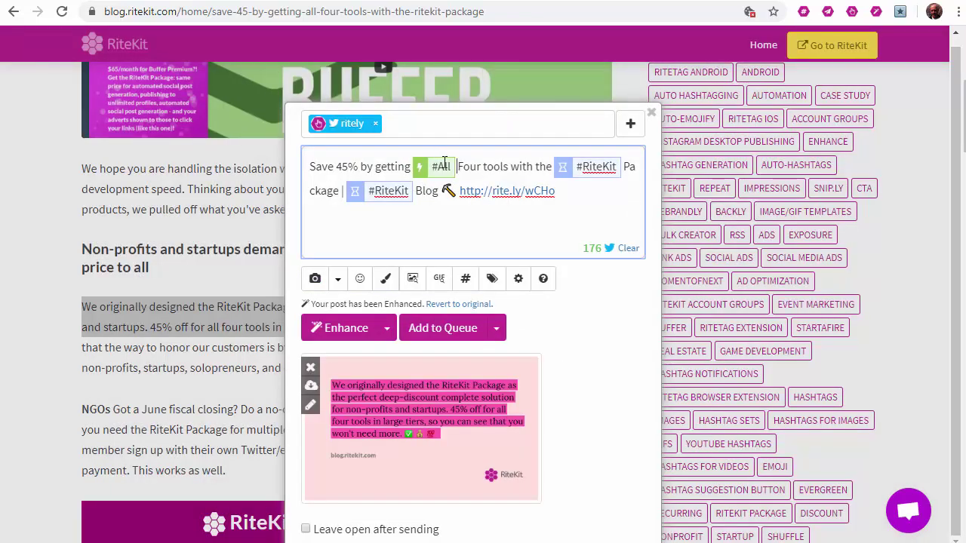
left_click(437, 166)
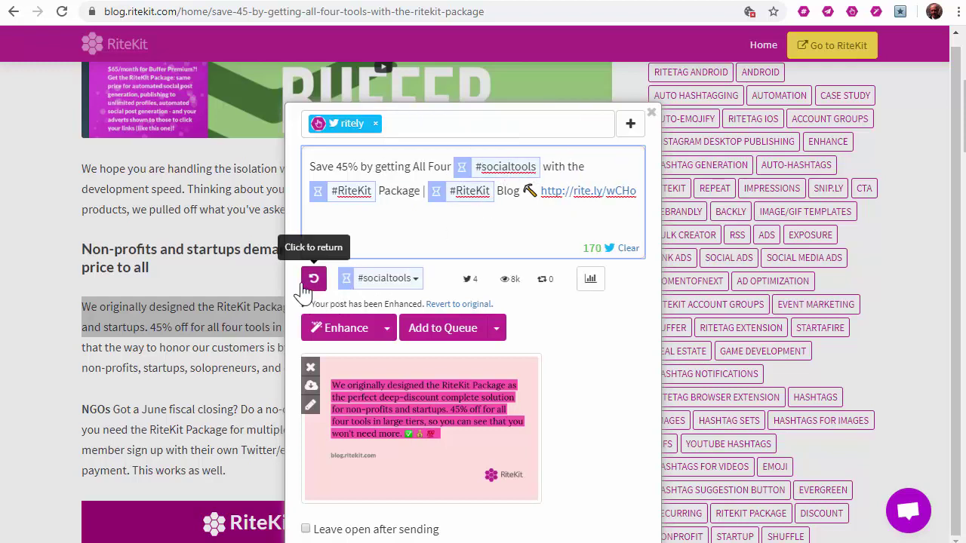
- Look up hashtags associated with socialmedia and add #digitalmarketing, #socialmediamarketing and #smm to the post
left_click(414, 280)
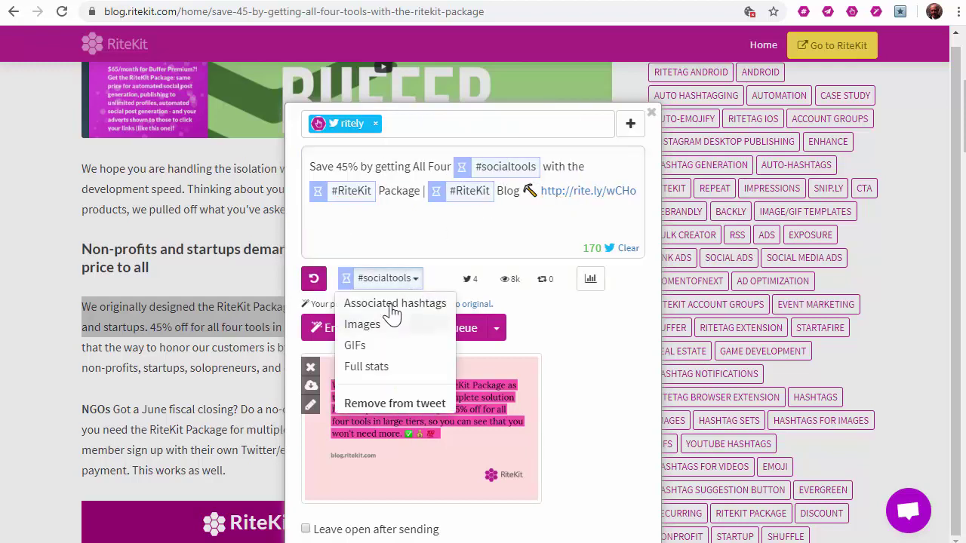
left_click(390, 303)
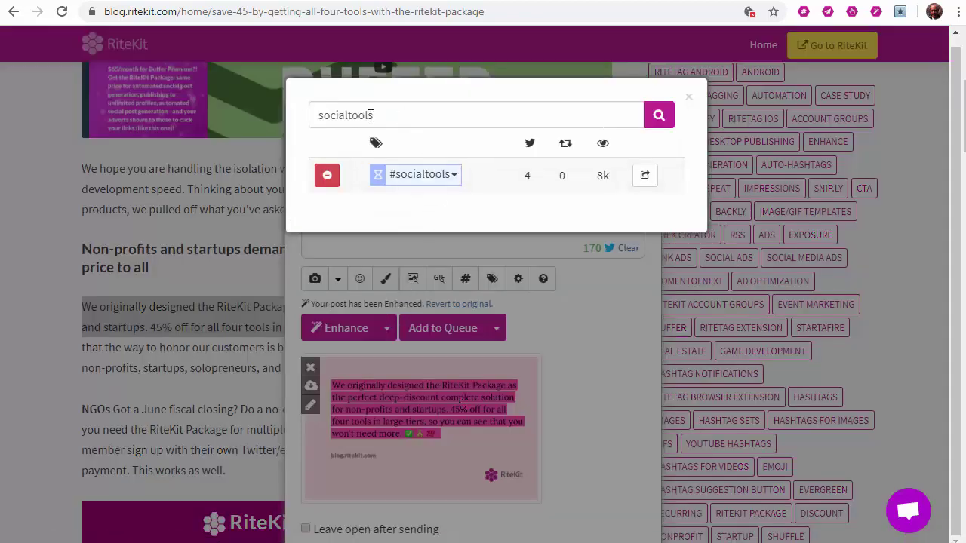
left_click(390, 121)
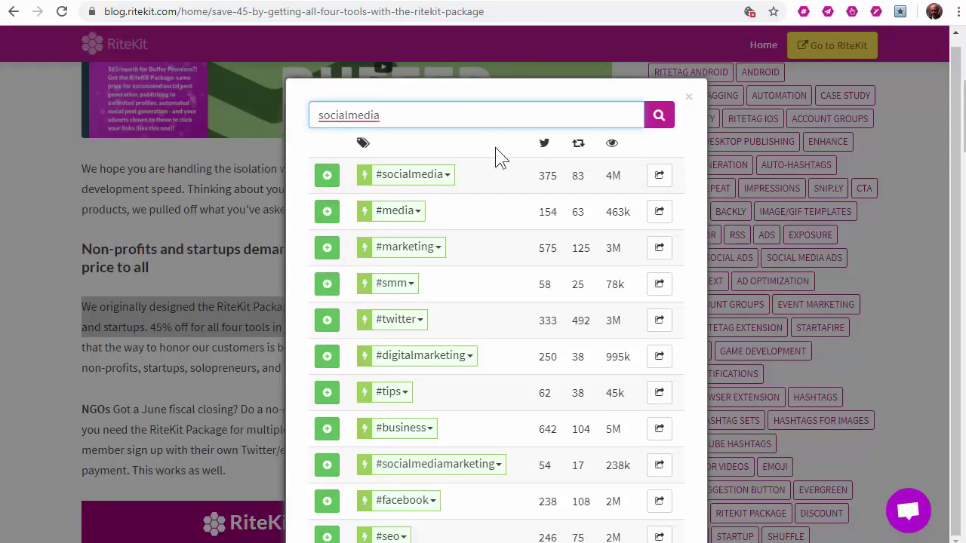
left_click(327, 355)
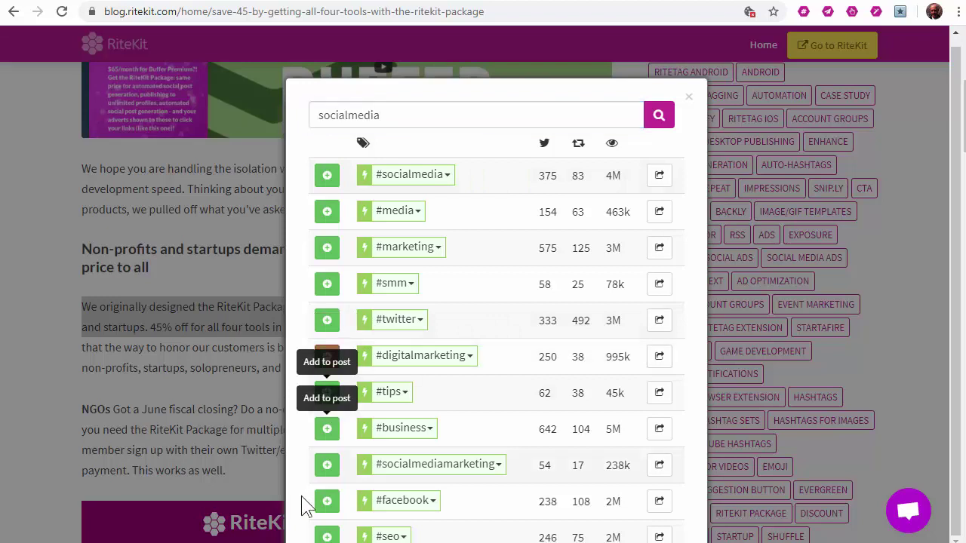
left_click(327, 465)
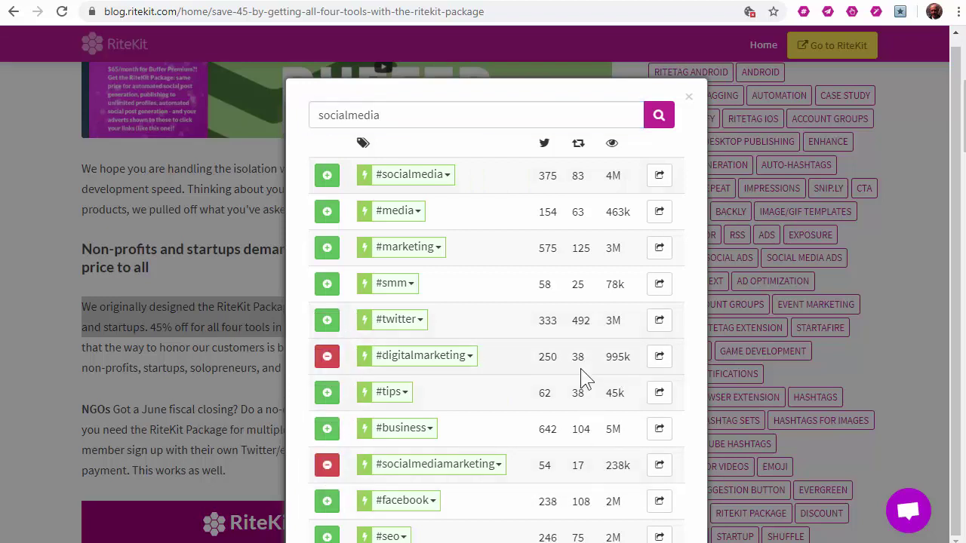
left_click(327, 284)
left_click(688, 98)
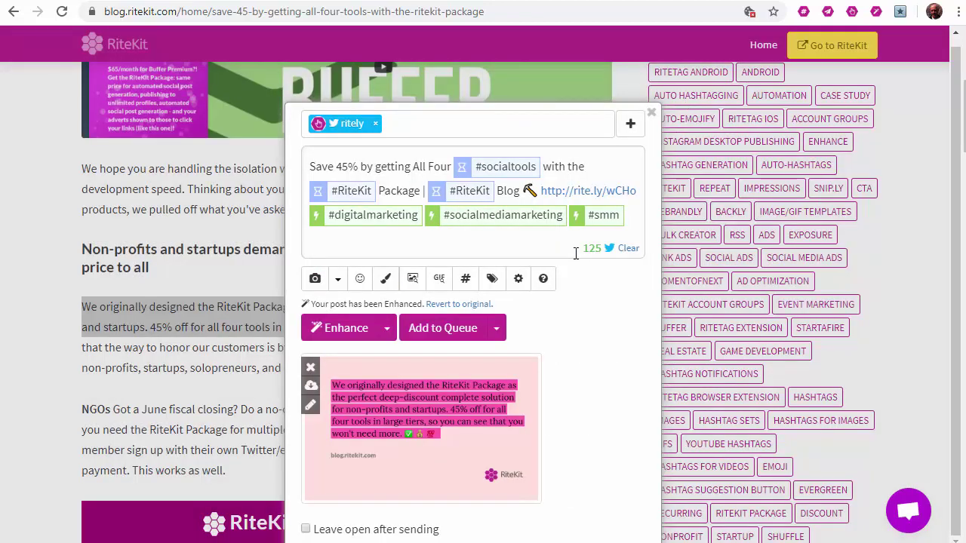
- Close the composer and share the article's "NEW: Advertise on embedded Tiktok" bullet as an image from the Sea Green Circles template
left_click(652, 112)
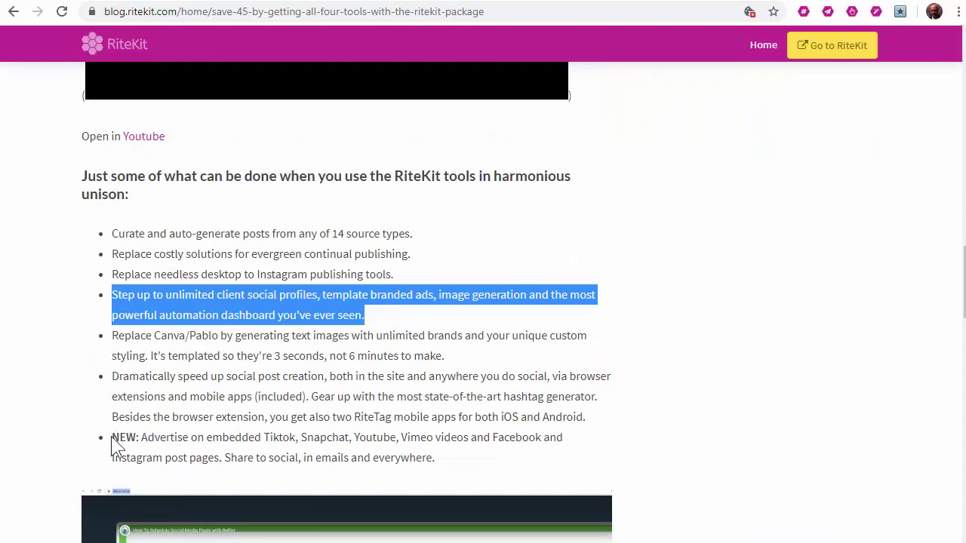
triple_click(384, 443)
right_click(384, 444)
mouse_move(474, 533)
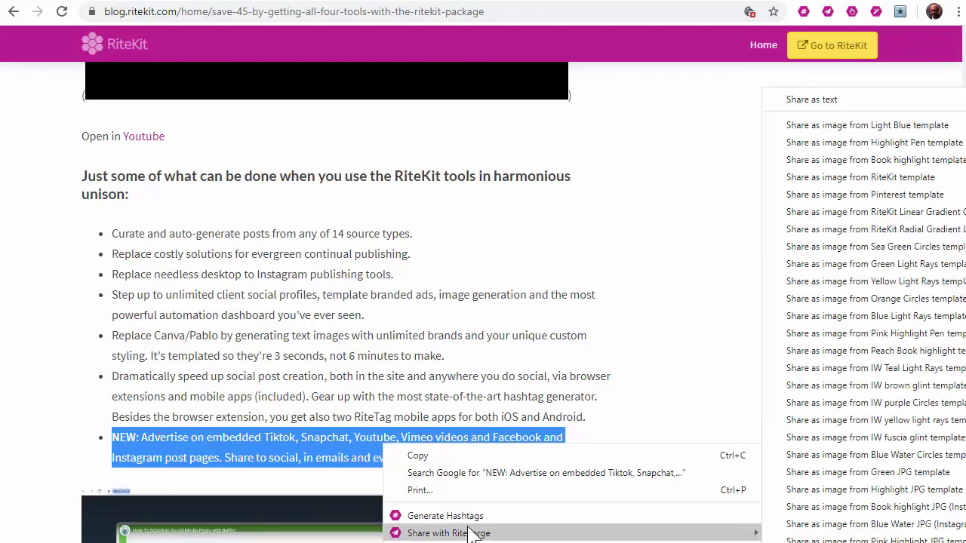
left_click(807, 300)
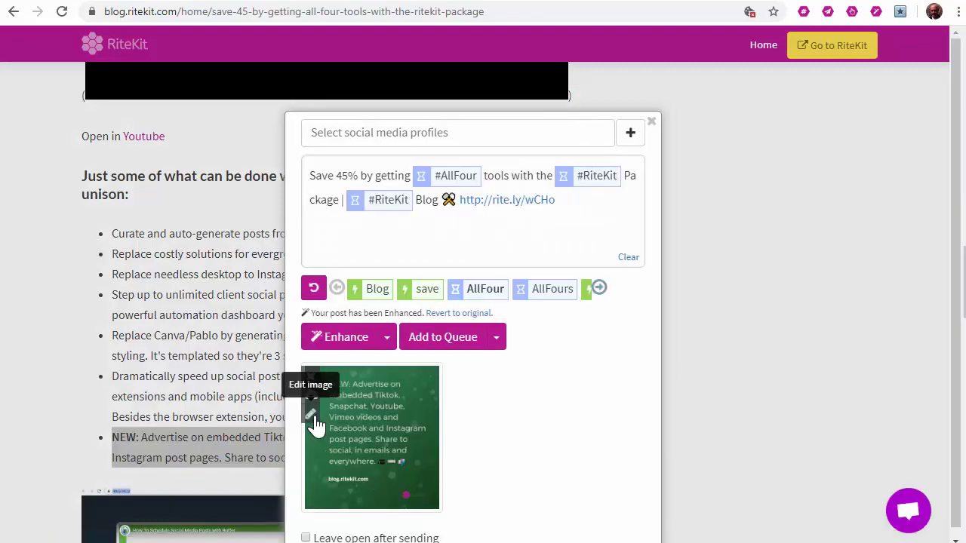
- Set the image's Footer Line 1 to the author's full name, Footer Line 2 to blog.ritekit.com, and its template to Book highlight
left_click(310, 415)
left_click_drag(680, 144, 700, 239)
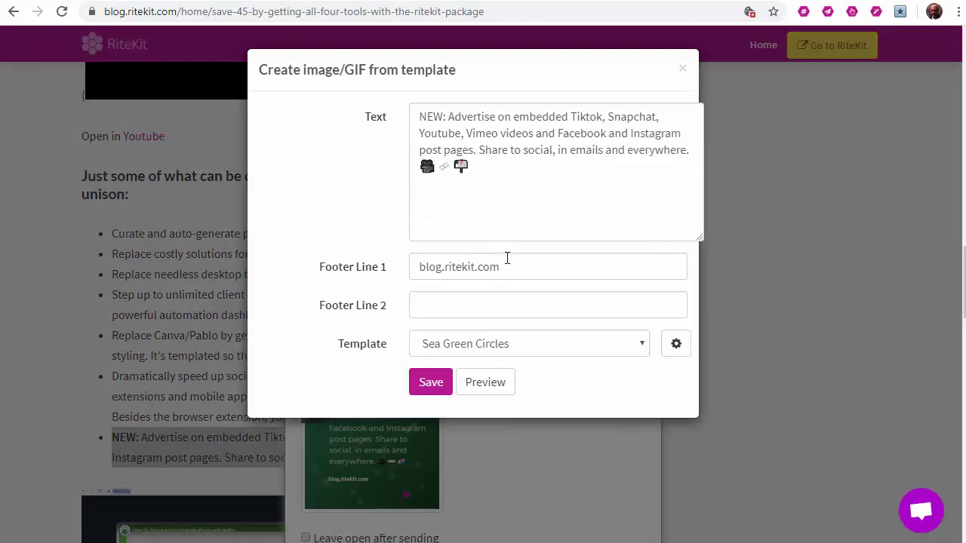
left_click_drag(506, 261, 339, 275)
key("ctrl+x")
left_click(446, 304)
key("ctrl+v")
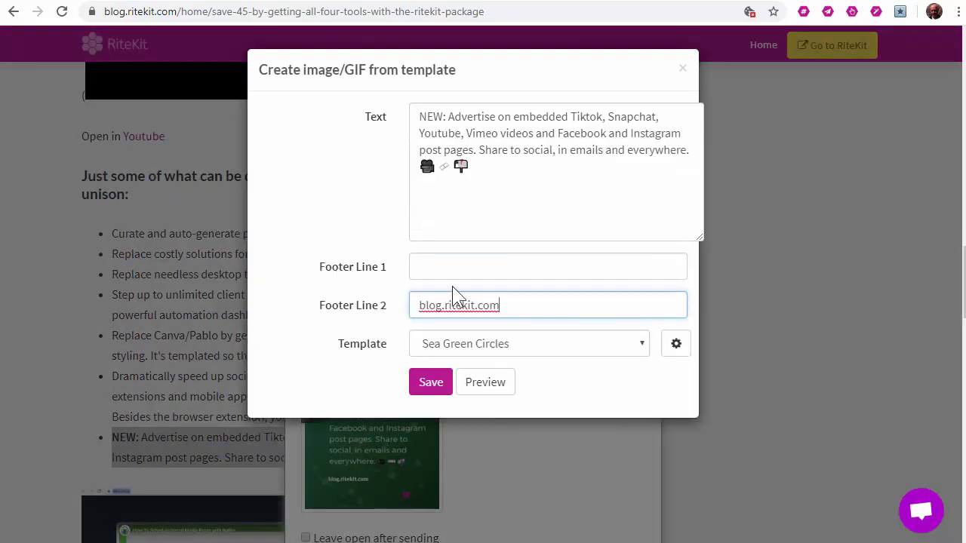
left_click(455, 264)
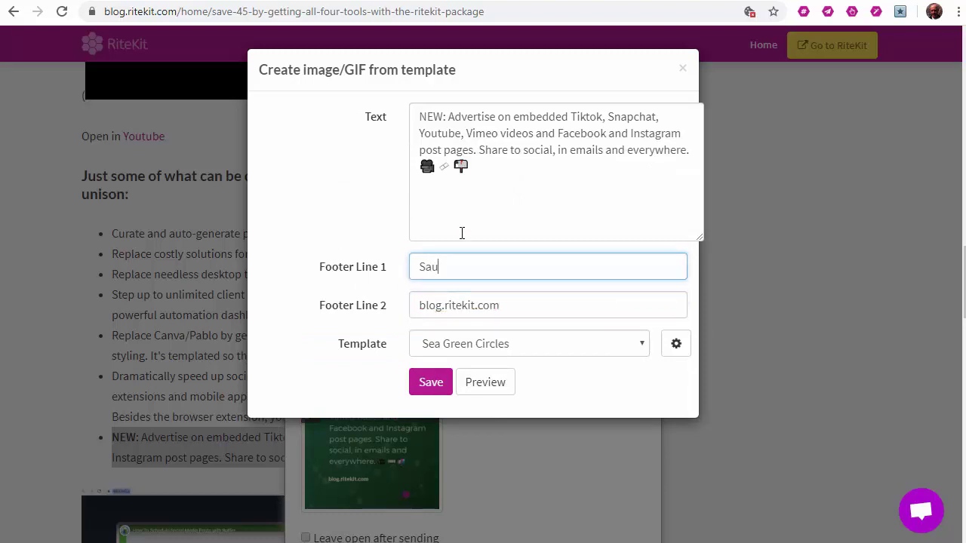
type("Saul Fleischman")
left_click(526, 353)
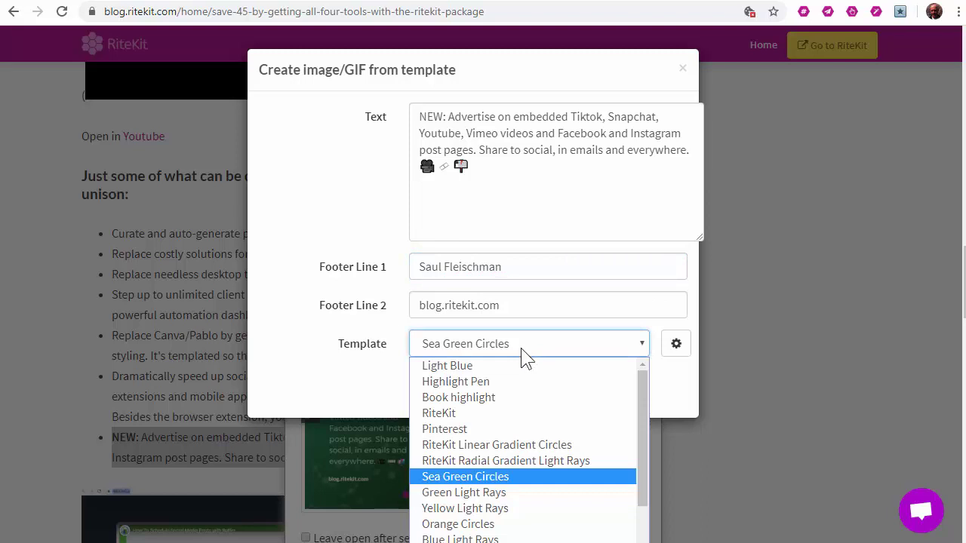
left_click(486, 398)
- Begin the image text with "NEW in RiteKit Package:", remove its "Share to social, in emails and everywhere." sentence, and save the image
left_click(447, 116)
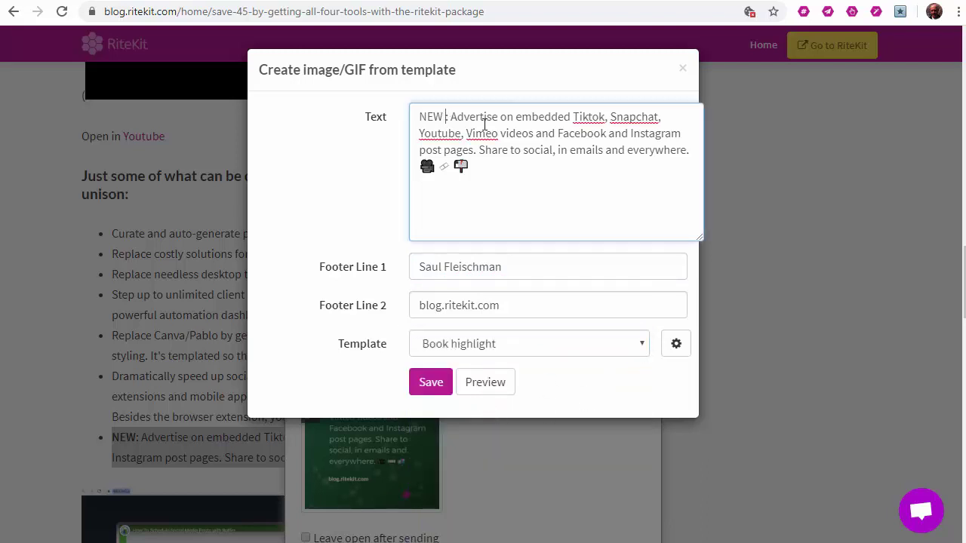
type("in RiteKit")
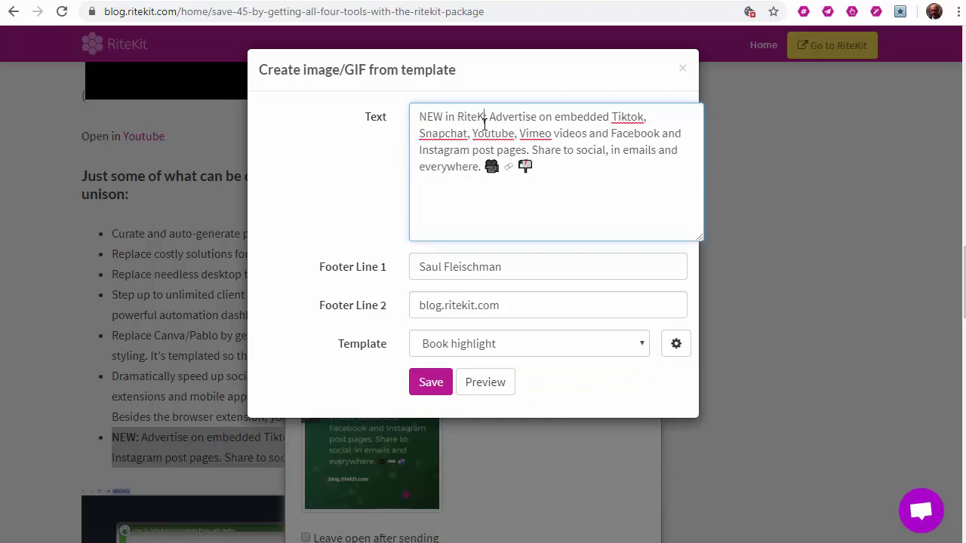
type(" Package:")
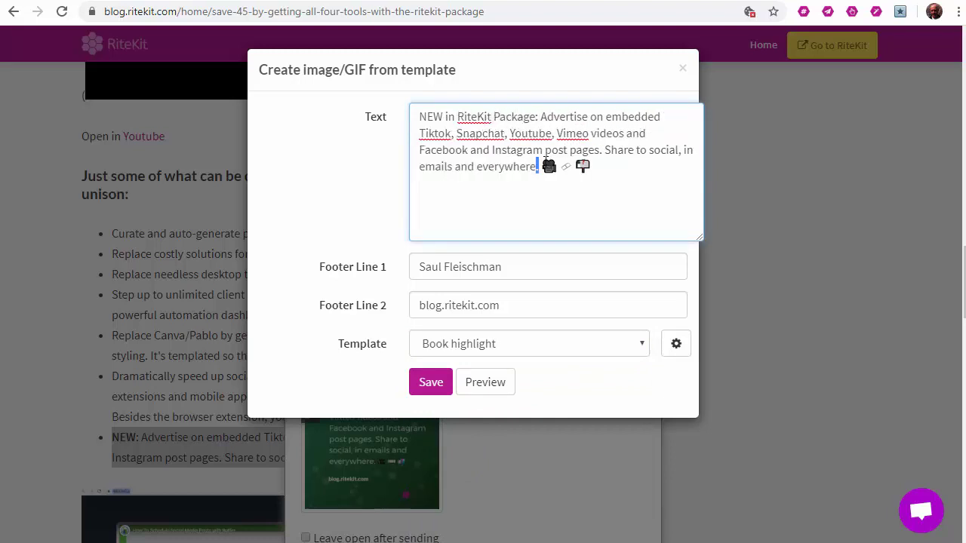
left_click_drag(545, 161, 606, 147)
key("BackSpace")
left_click(431, 382)
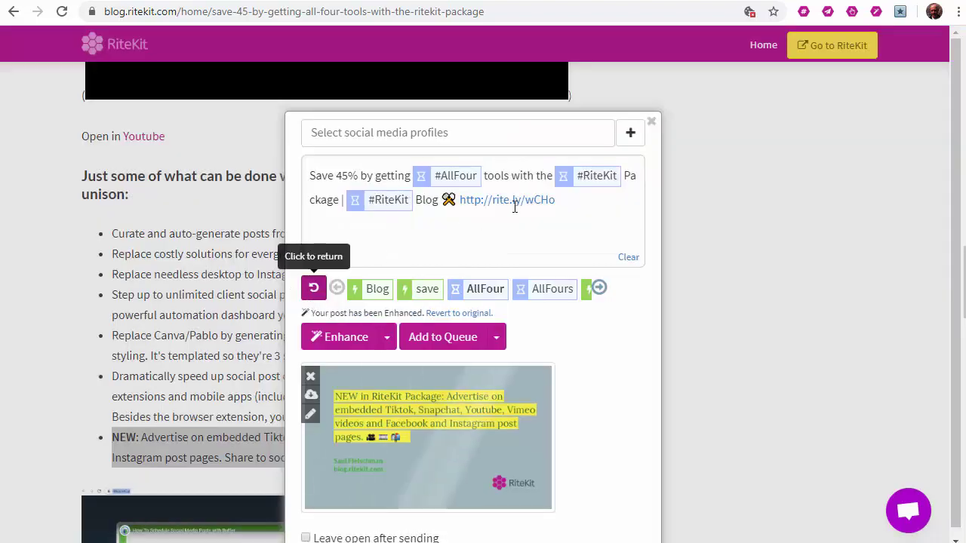
- Choose a different Rite.ly ad for the post's short link and open the resulting link
left_click(313, 288)
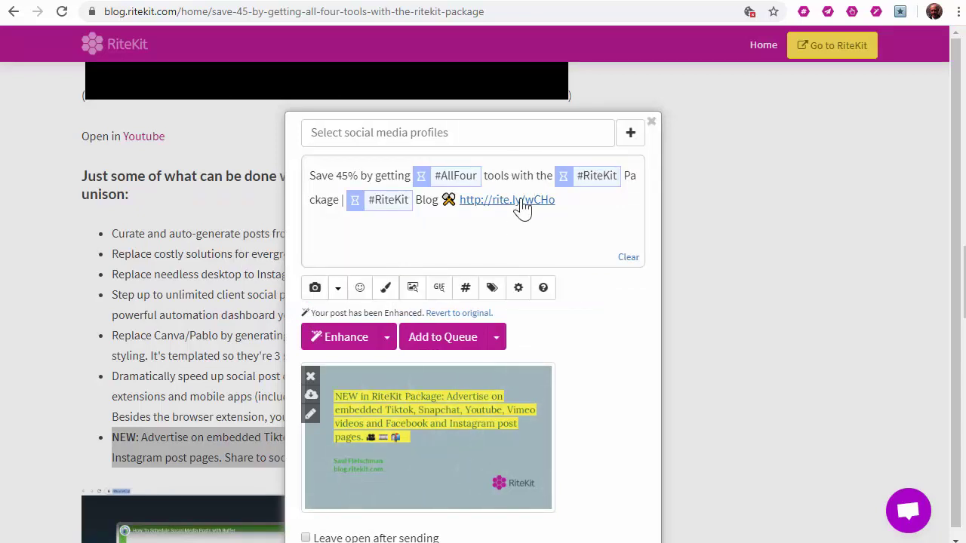
left_click(522, 207)
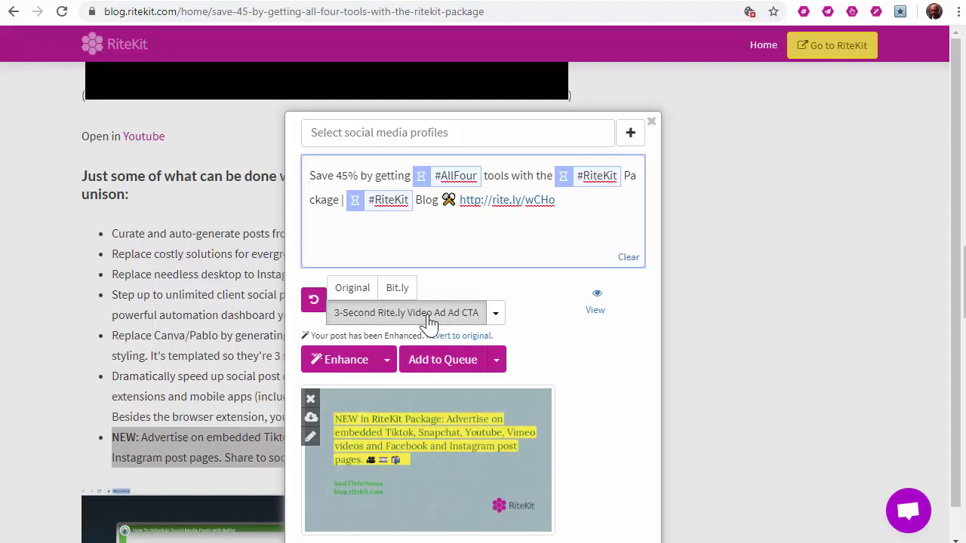
left_click(496, 314)
left_click(449, 365)
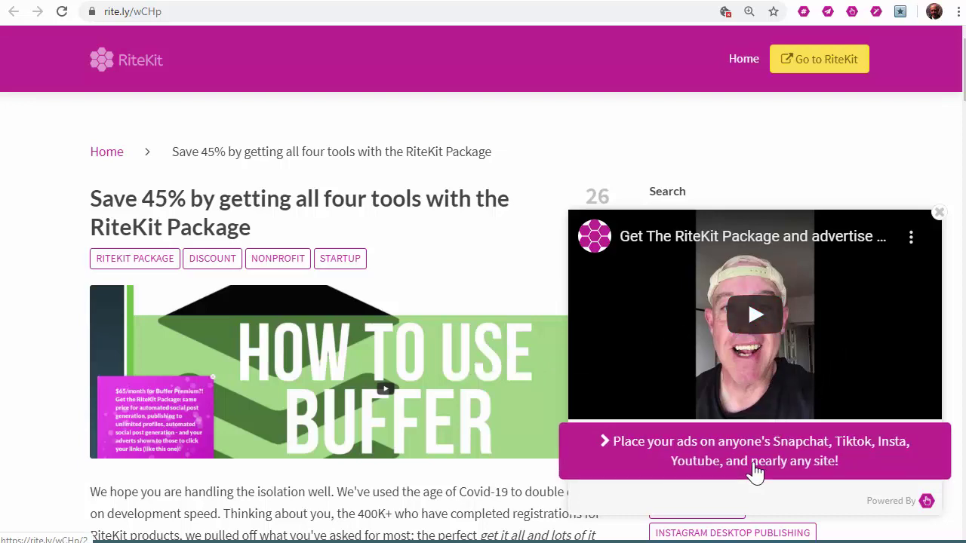
- Examine how the Rite.ly video ad displays on the linked article, the blog home page and the RiteTag Pro mobile app article
scroll(452, 413, "down", 12)
scroll(454, 411, "up", 12)
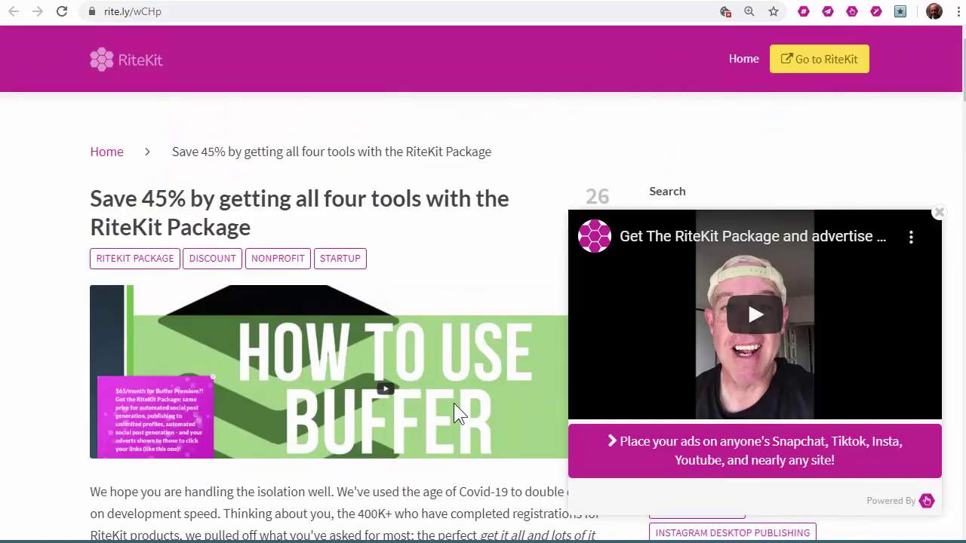
scroll(454, 413, "down", 6)
scroll(339, 302, "up", 6)
left_click(130, 59)
scroll(387, 254, "down", 10)
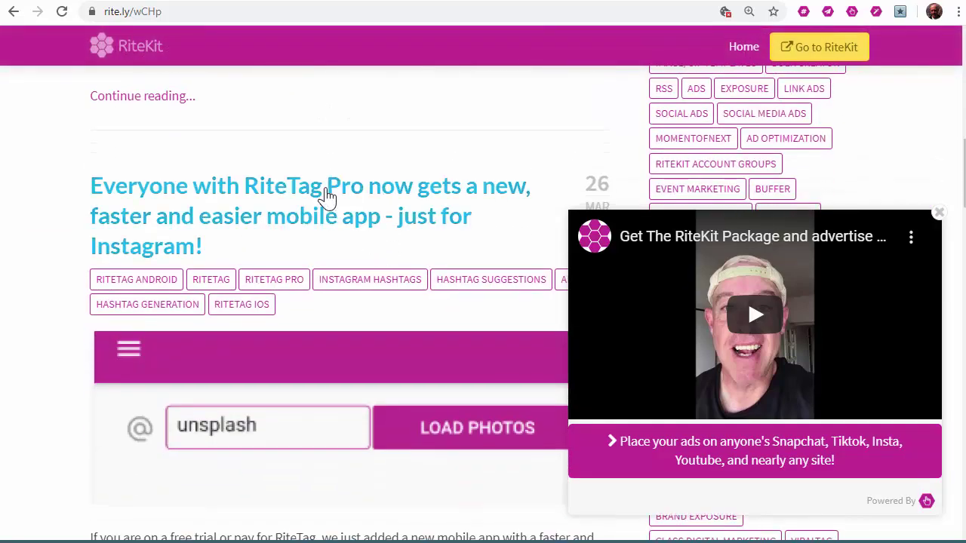
left_click(323, 197)
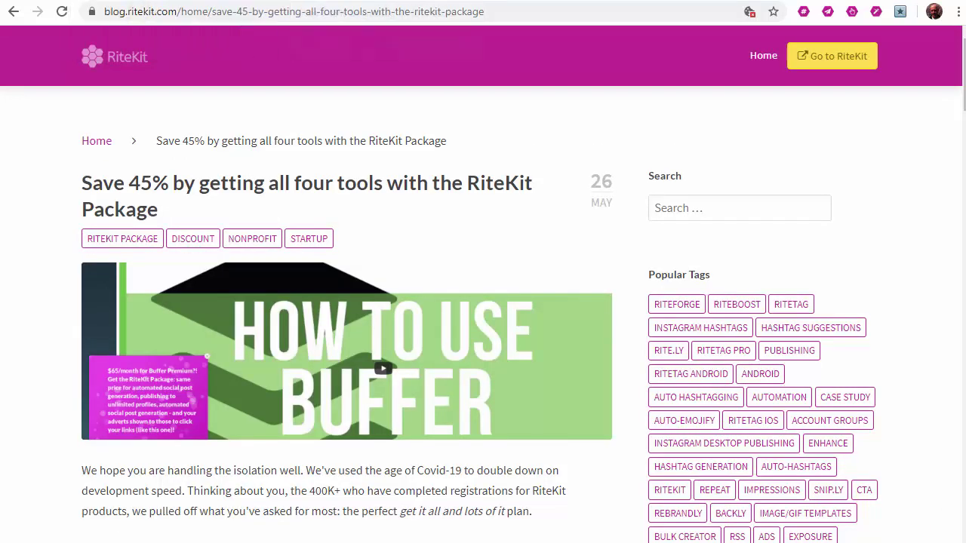
- Return to the original RiteKit Package article and review its package pricing table
left_click(379, 190)
scroll(511, 272, "down", 4)
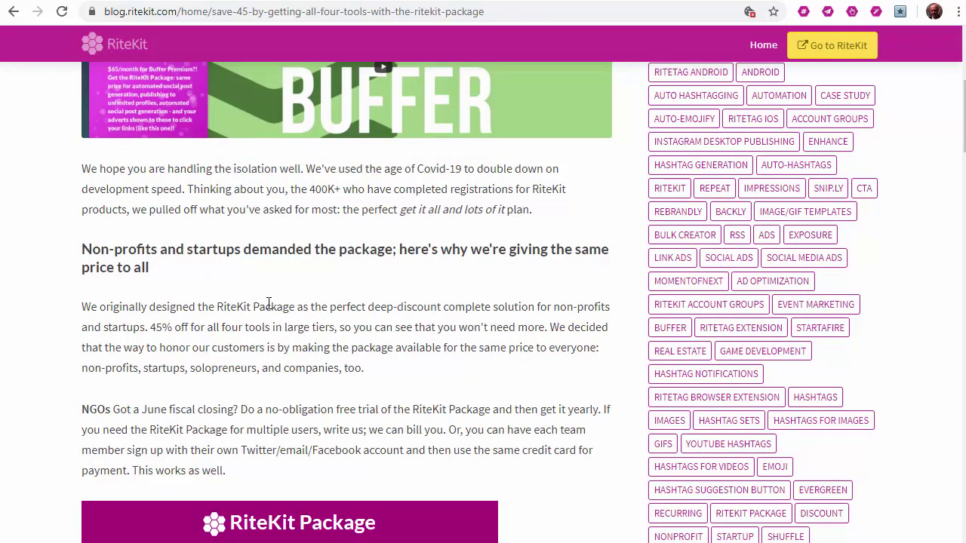
scroll(269, 303, "down", 3)
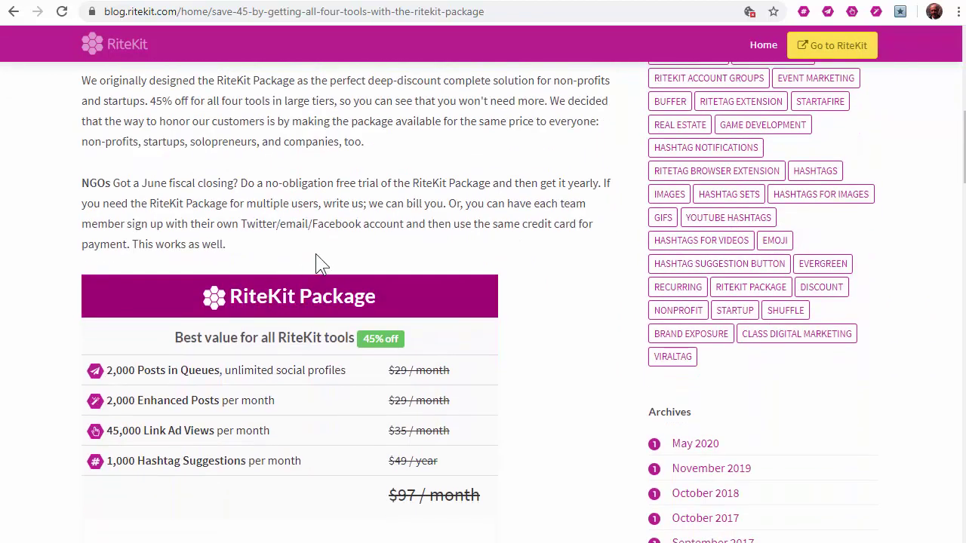
- Share the article's sentences from "Got a June fiscal closing?" to "get it yearly." with RiteForge as an image using the IW fuscia glint template
left_click_drag(114, 182, 606, 184)
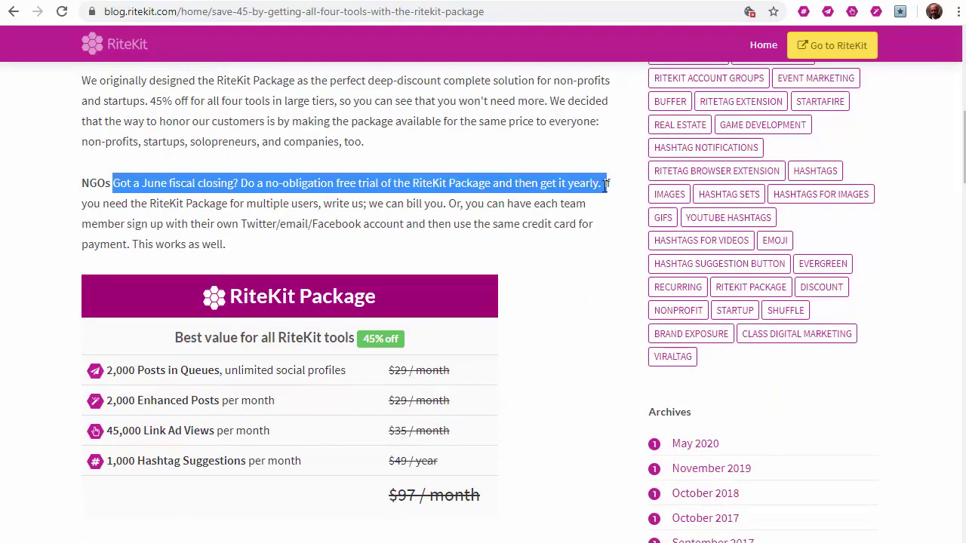
right_click(127, 179)
mouse_move(181, 269)
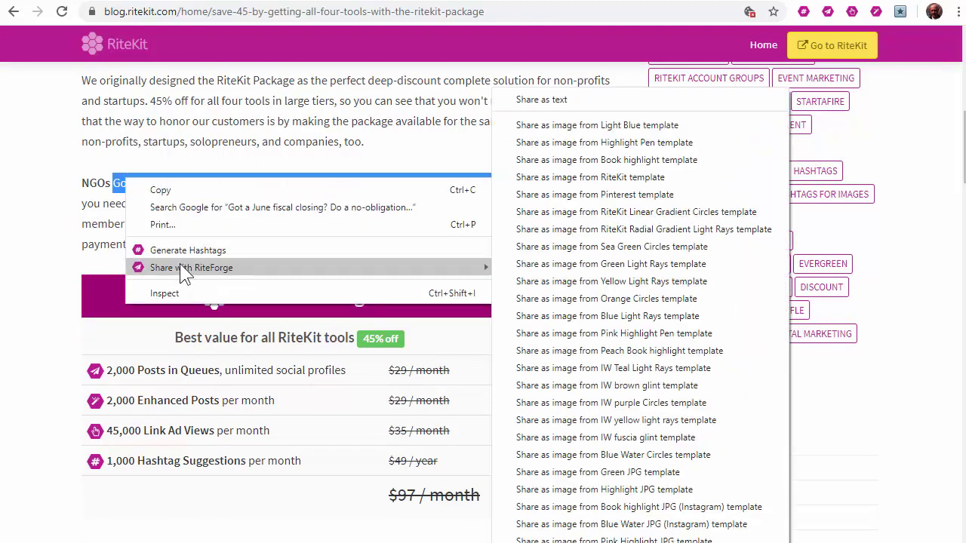
left_click(558, 438)
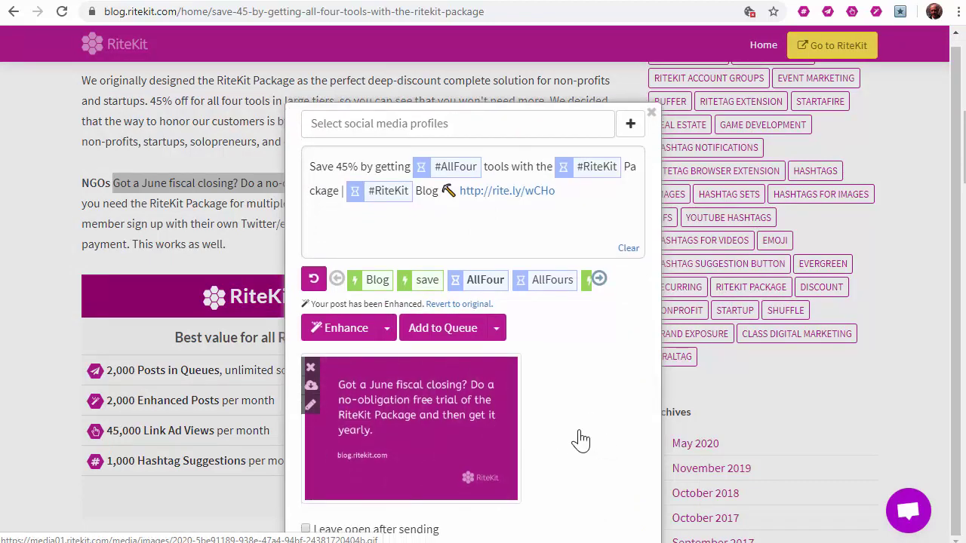
scroll(498, 371, "down", 3)
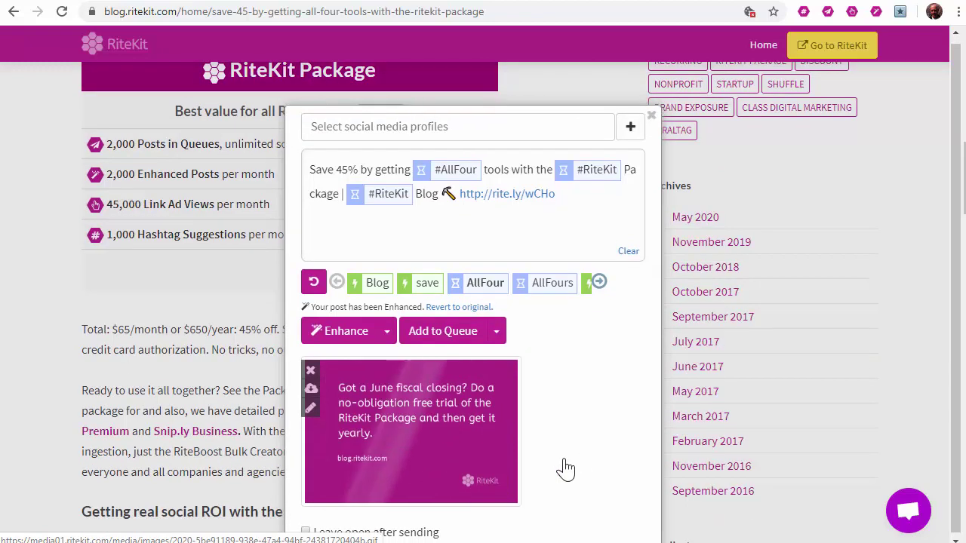
scroll(483, 440, "up", 2)
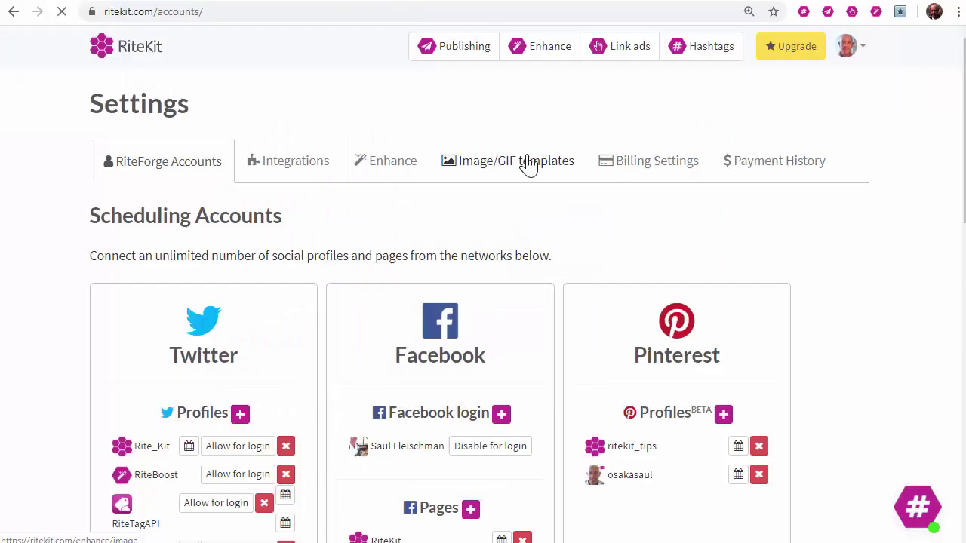
- Open the Image/GIF templates settings and look through the list of image styles
left_click(528, 165)
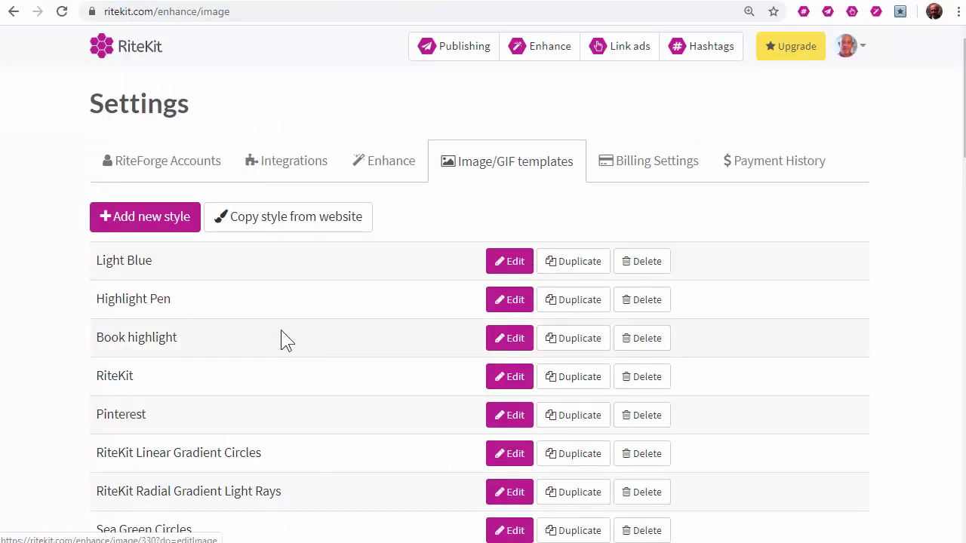
scroll(524, 362, "down", 2)
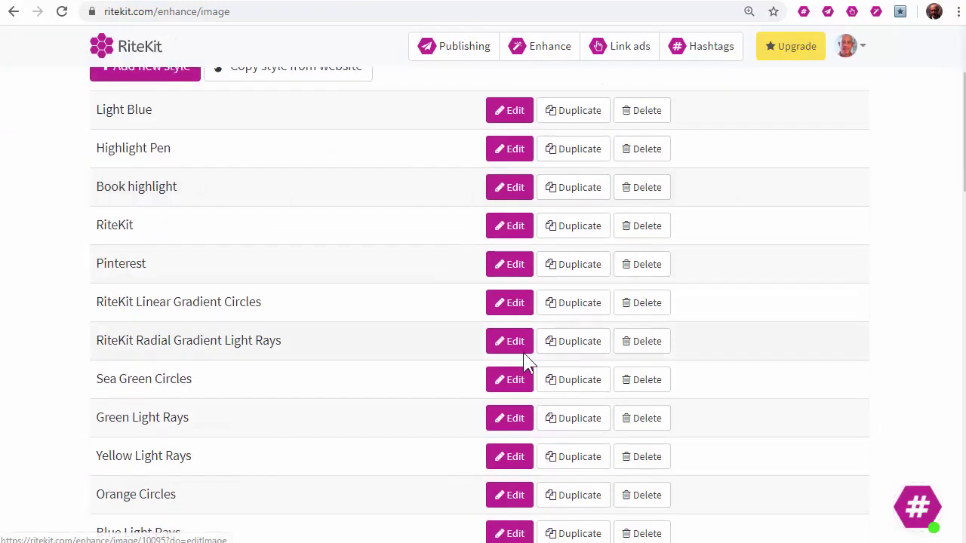
scroll(525, 362, "down", 6)
scroll(524, 362, "down", 1)
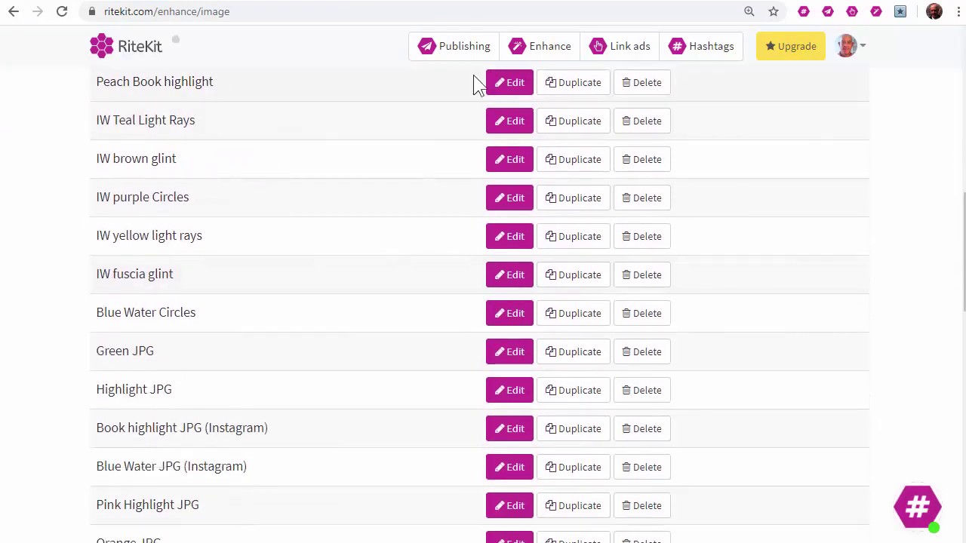
- Review the style settings of the Book highlight JPG (Instagram) template, close them unsaved and return to the earlier templates in the list
left_click(510, 428)
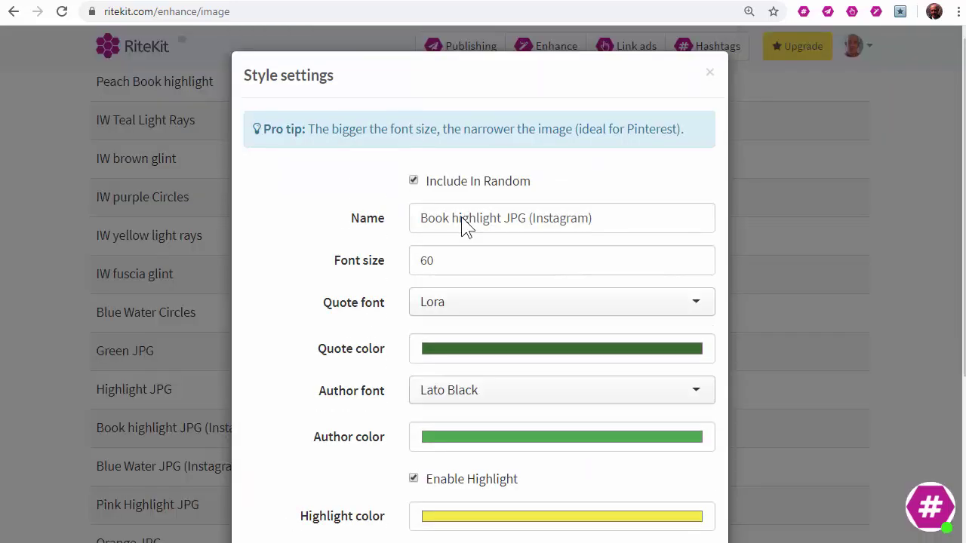
scroll(571, 392, "down", 3)
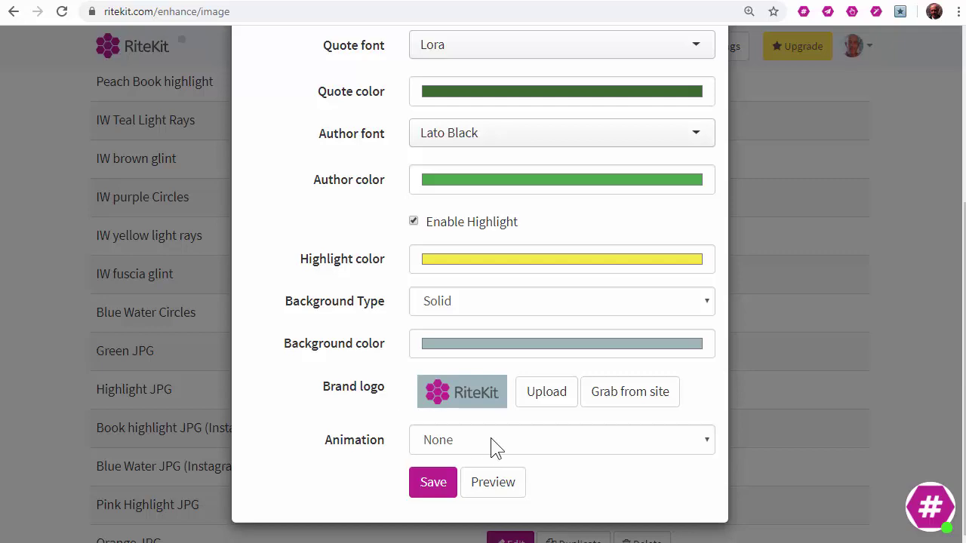
scroll(492, 445, "up", 4)
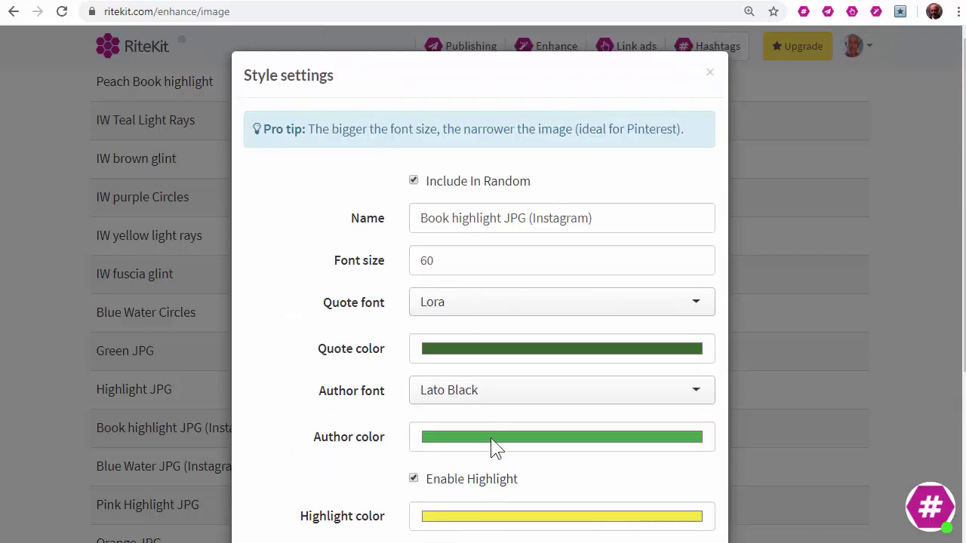
left_click(709, 73)
scroll(347, 106, "up", 8)
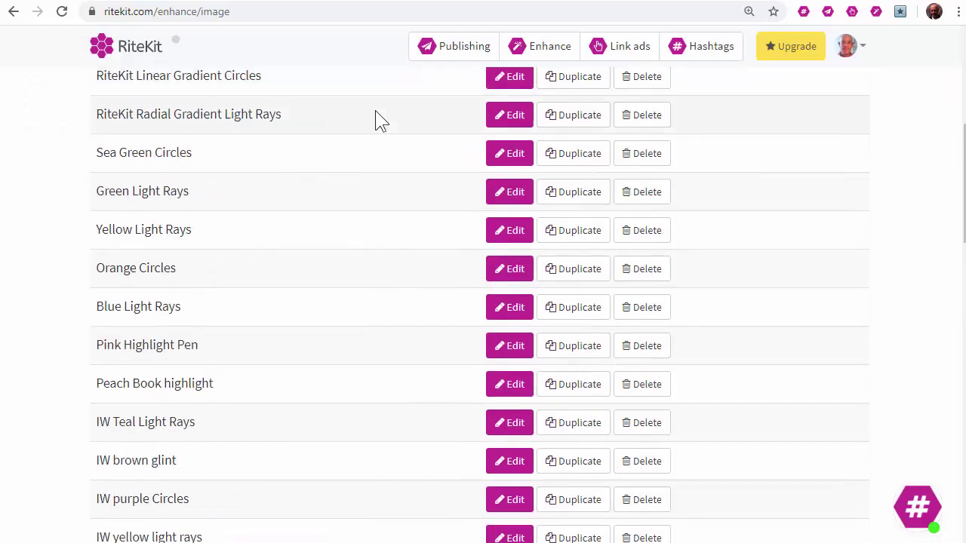